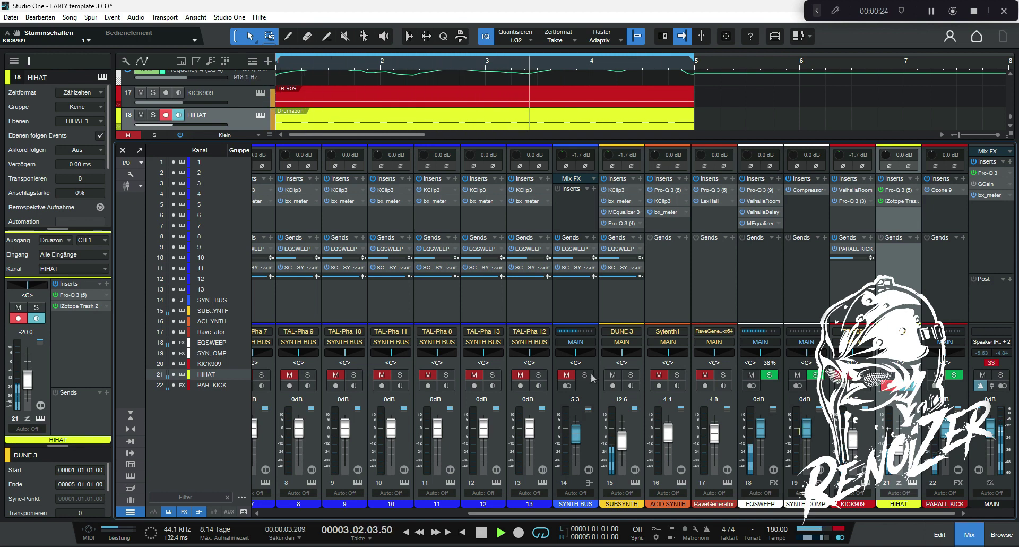
Step: Unmute the SYNTH BUS channel and raise its level to -3.4 dB while the loop plays
click(567, 375)
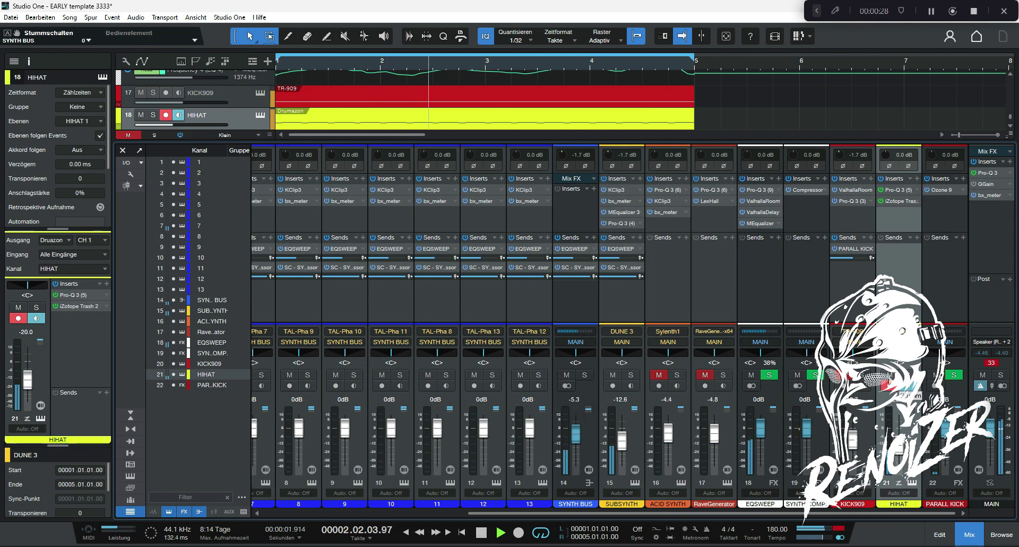
key(shift+m)
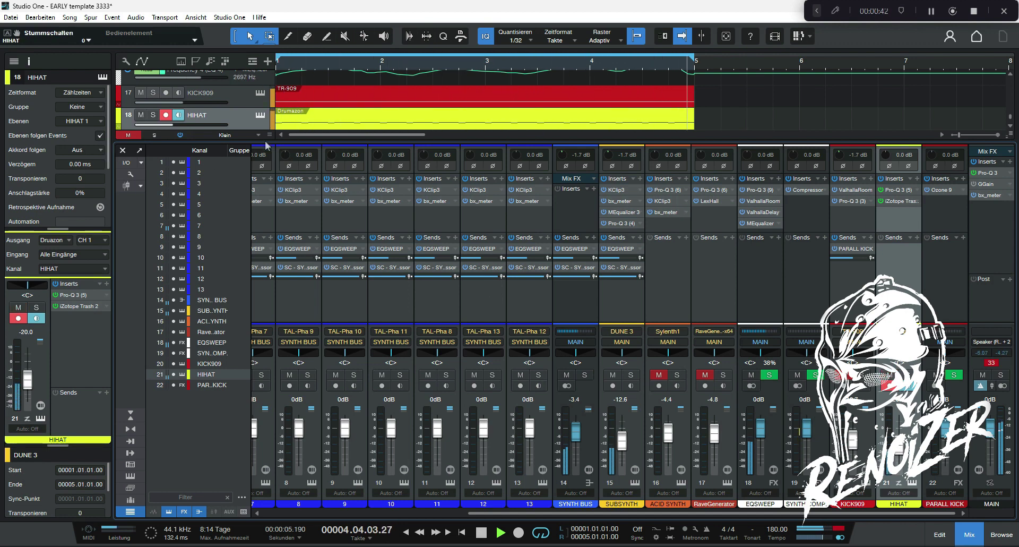
Step: Enlarge the arrangement area above the mixer and restart playback from the beginning of the song
drag(266, 142, 276, 298)
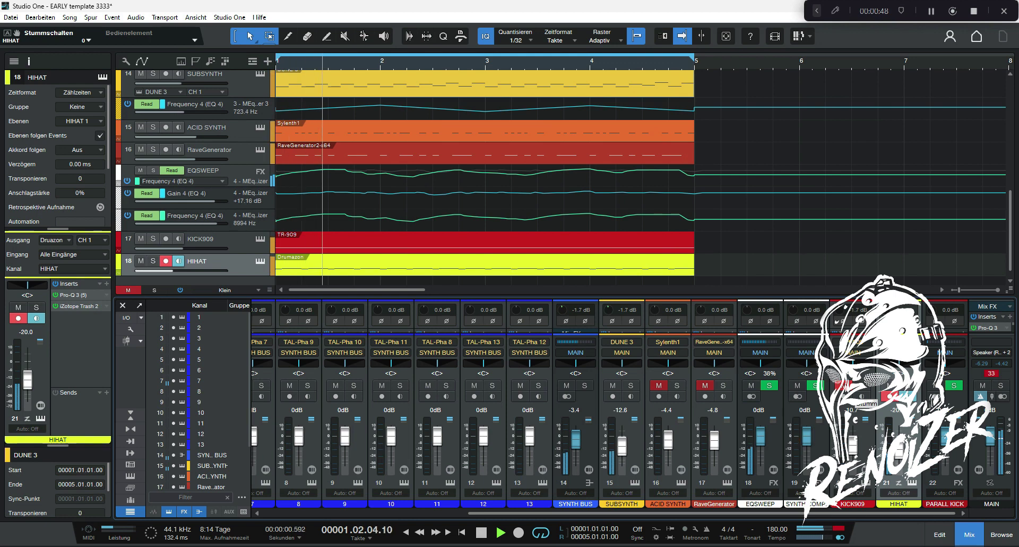
key(space)
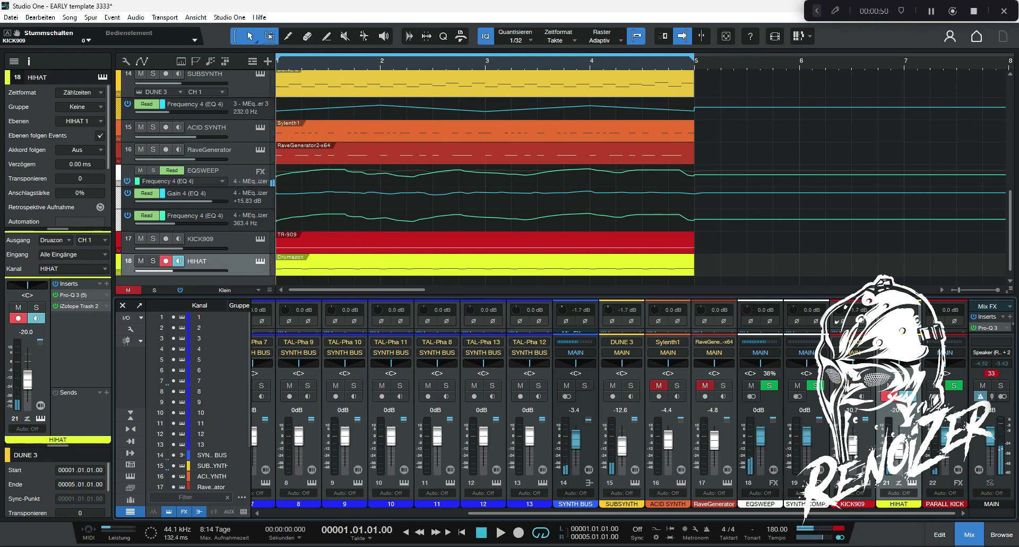
key(space)
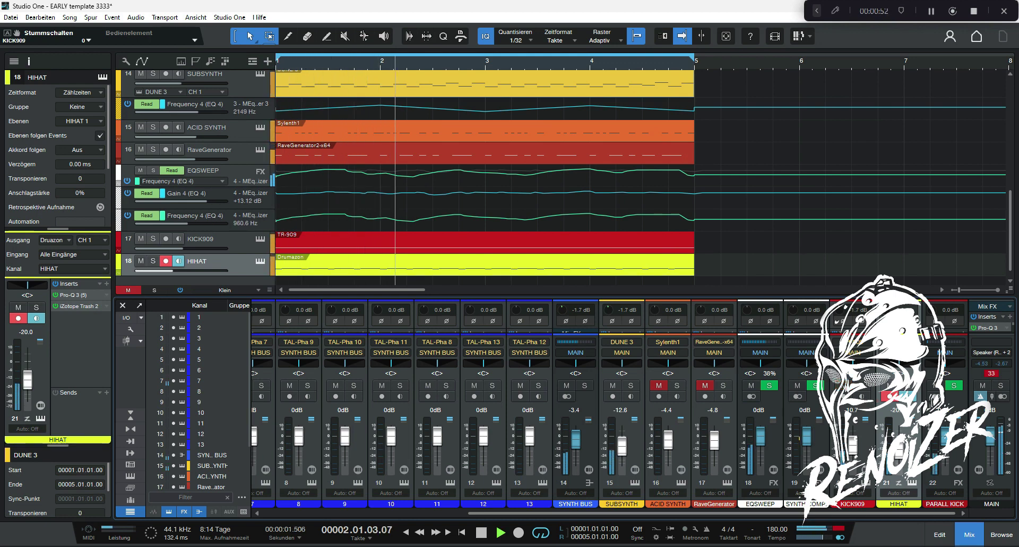
Step: Mute the SUBSYNTH channel and switch the audible synth layer from track 7 to track 6
scroll(1011, 233, up, 1)
drag(1011, 233, 1016, 133)
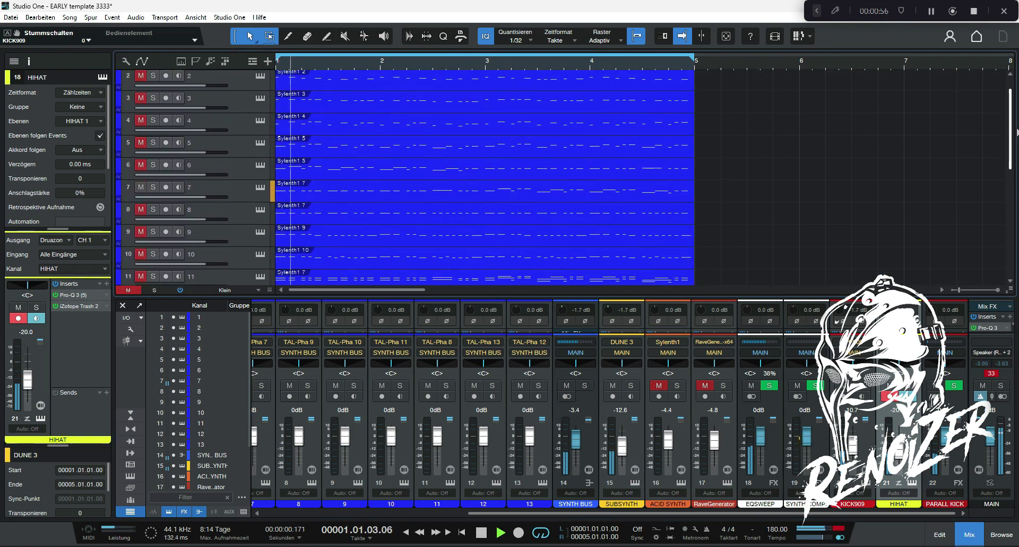
scroll(1016, 132, down, 2)
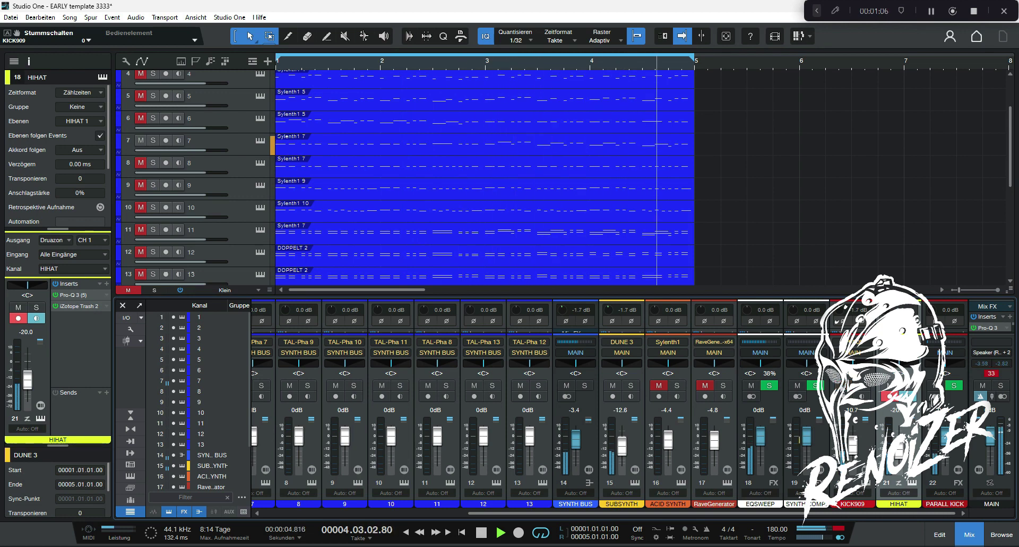
click(843, 386)
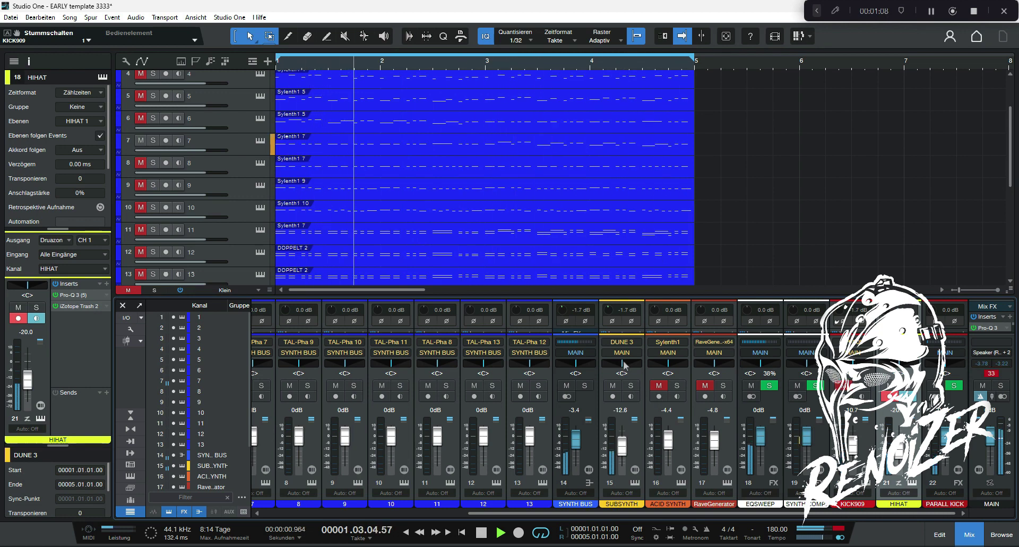
click(613, 387)
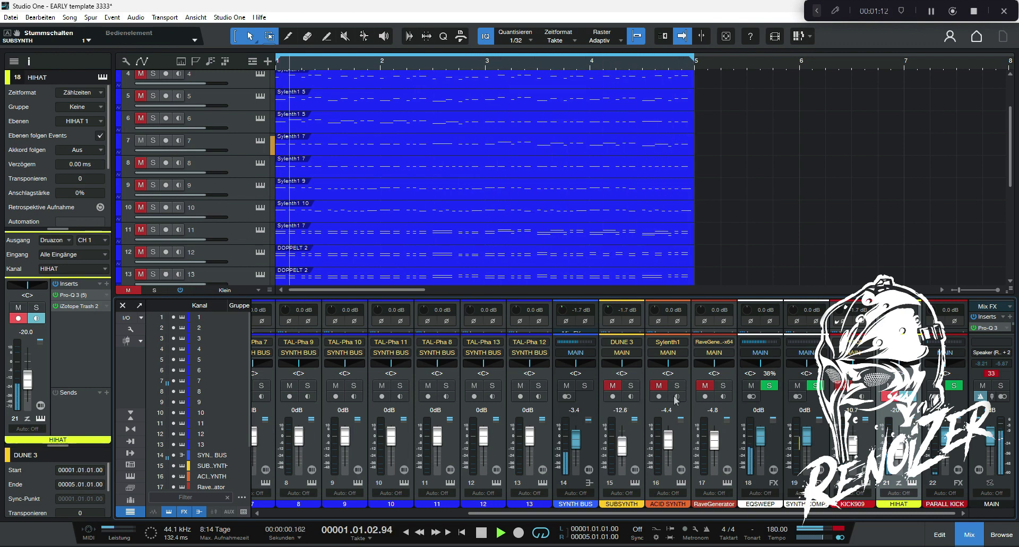
click(141, 118)
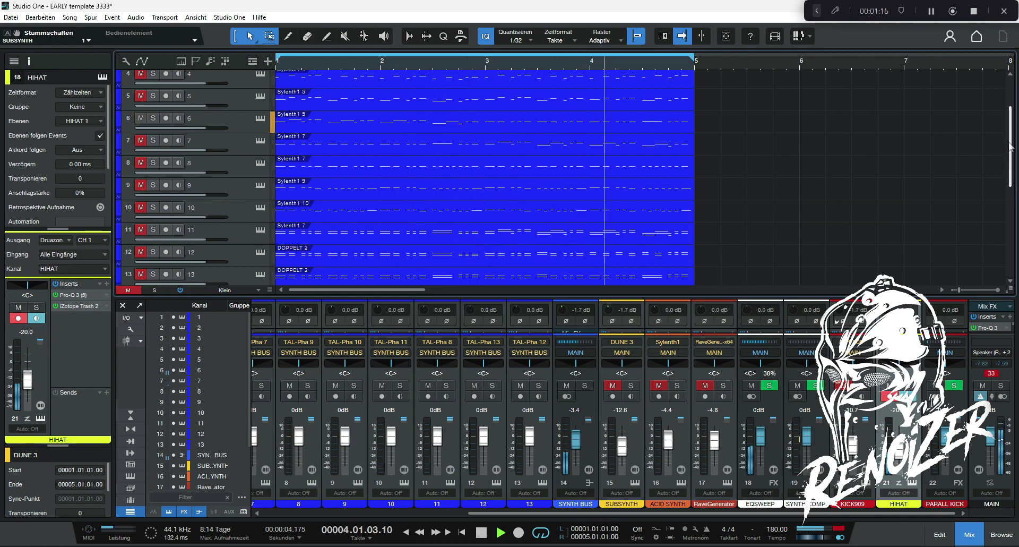
Step: Mute synth track 6 and unmute track 5 to audition its pattern in the loop
scroll(740, 211, up, 2)
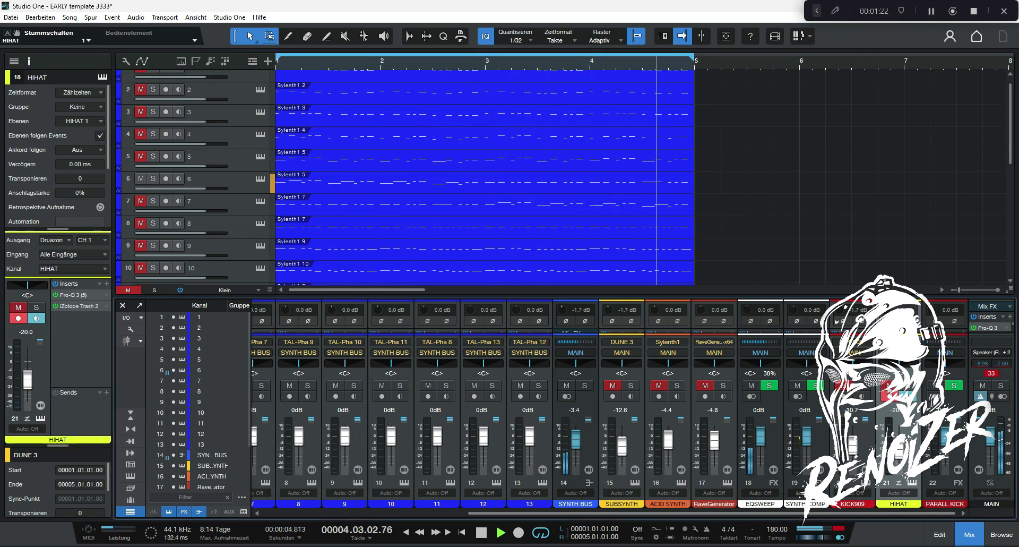
click(890, 386)
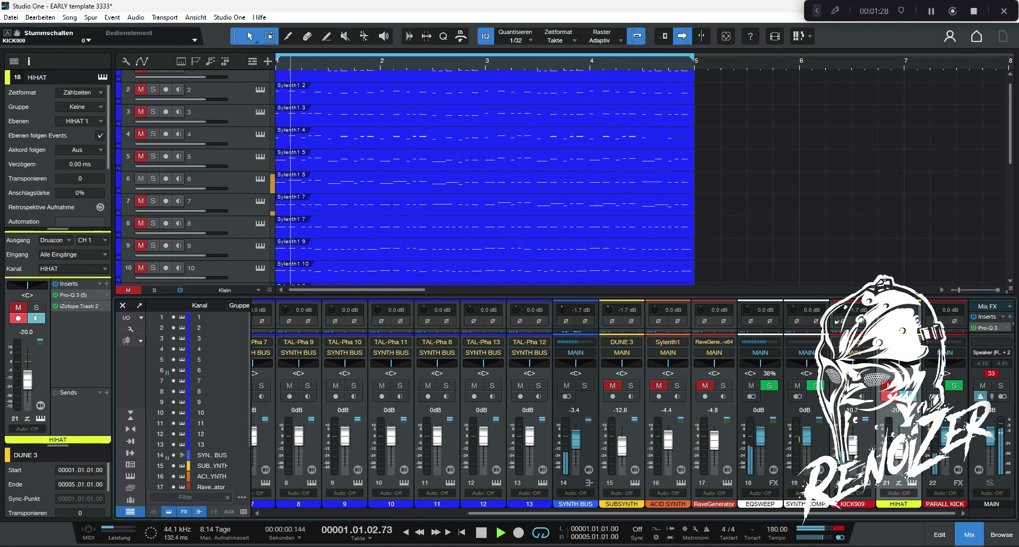
click(141, 179)
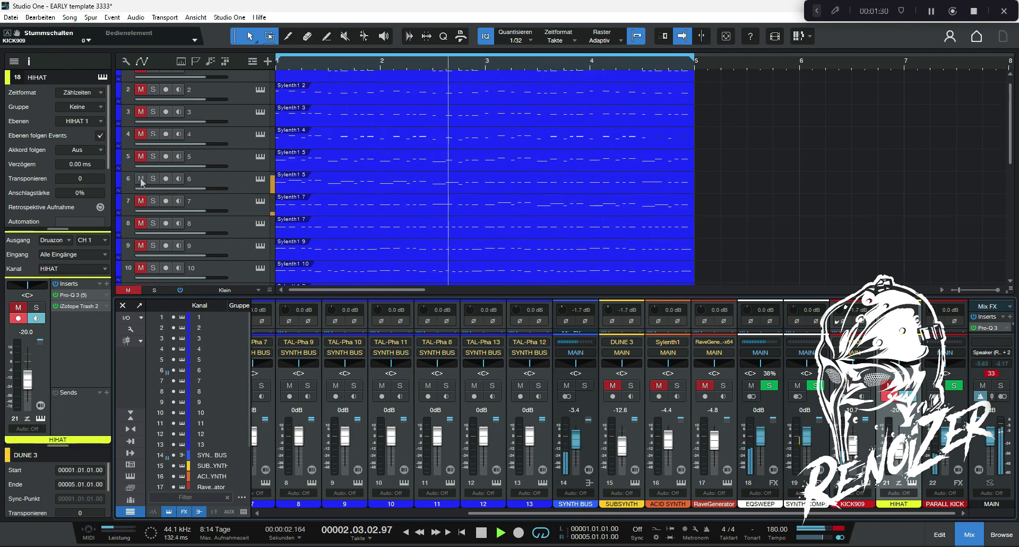
key(space)
click(141, 157)
key(space)
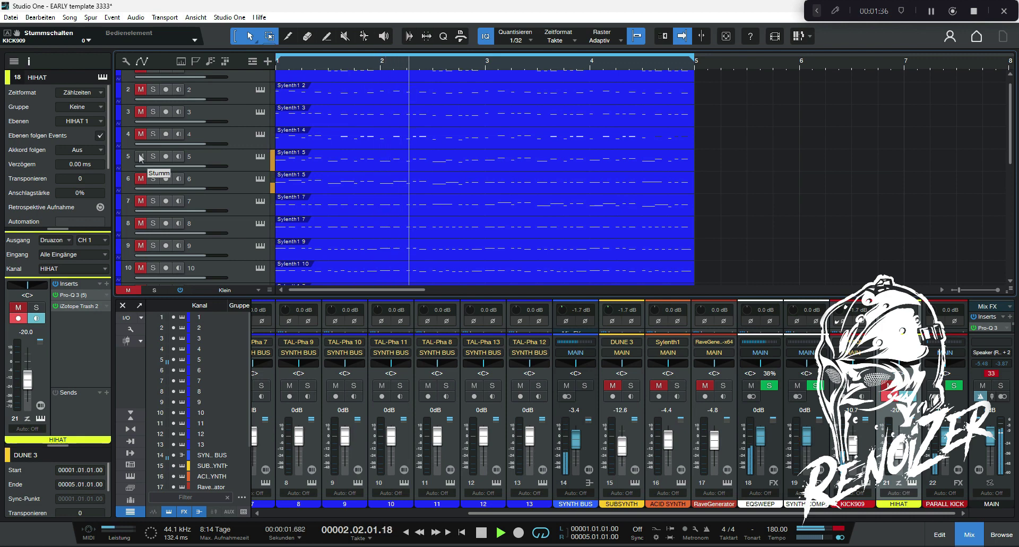
Step: Audition synth track 4 and after it track 3, muting the previously heard track each time
click(141, 156)
key(space)
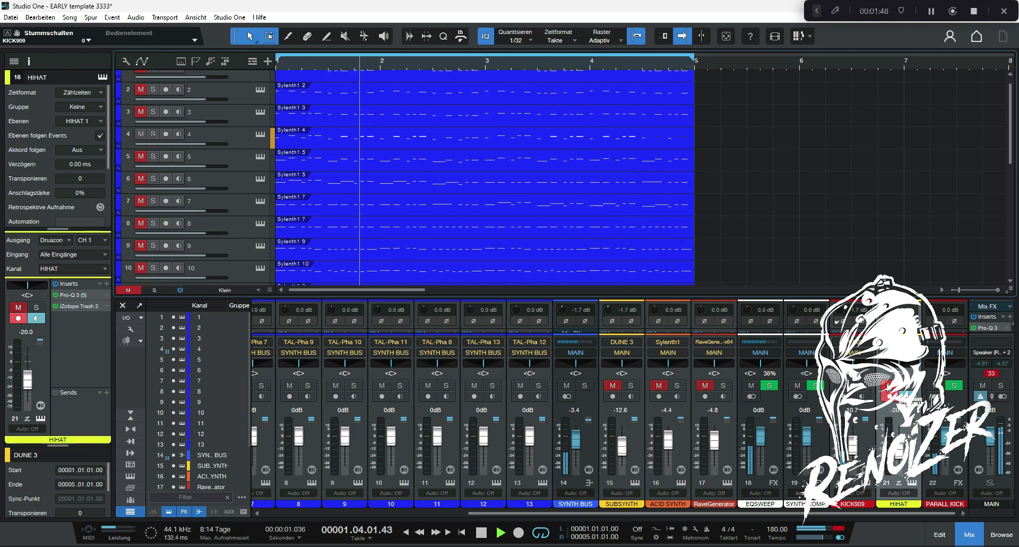
key(shift+m)
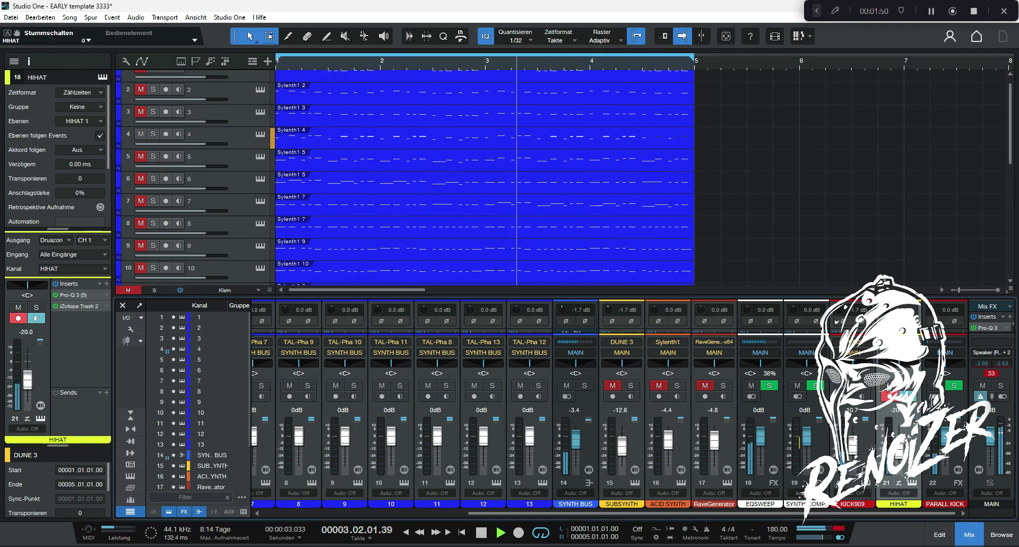
click(140, 112)
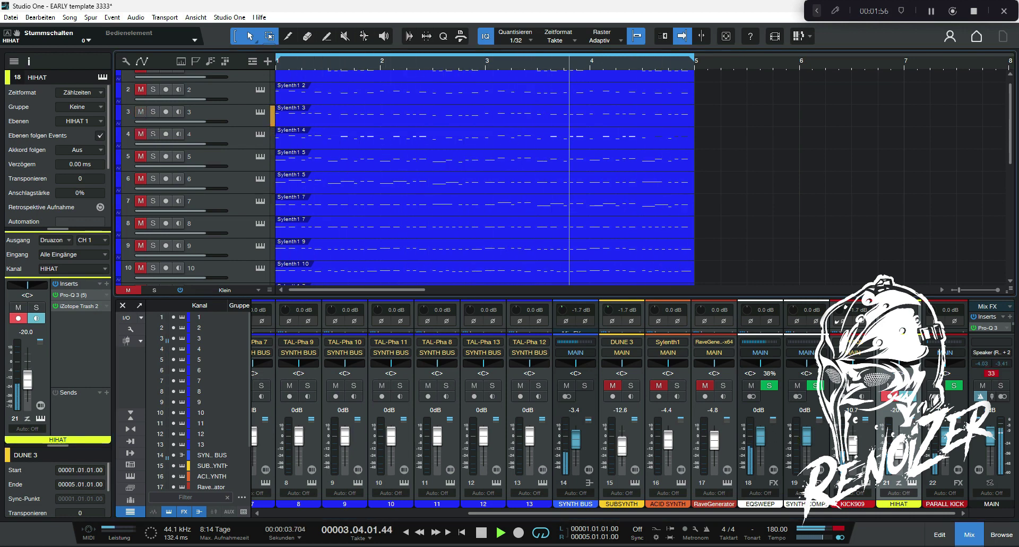
Step: Mute synth track 3 and unmute track 2 to audition its pattern
scroll(1013, 121, up, 1)
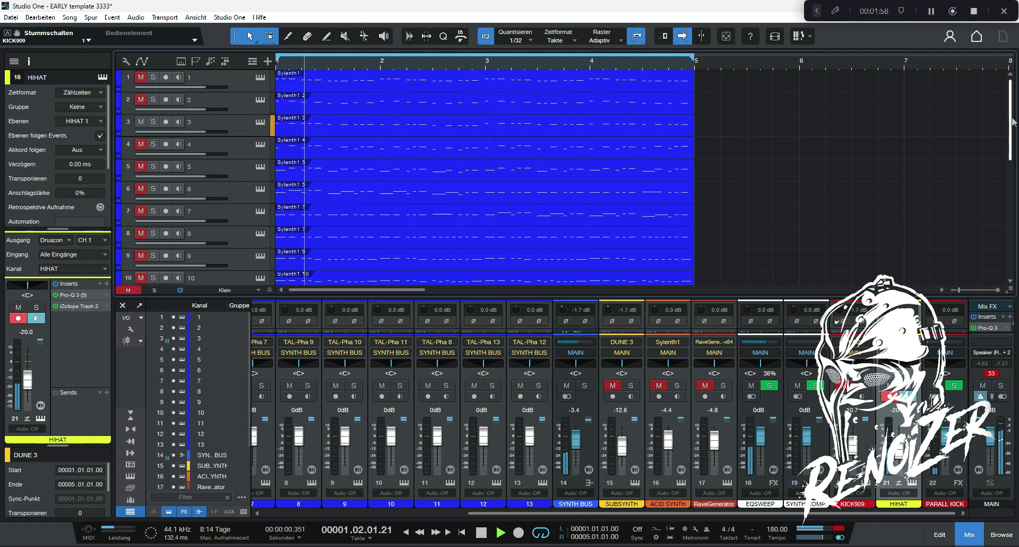
click(140, 122)
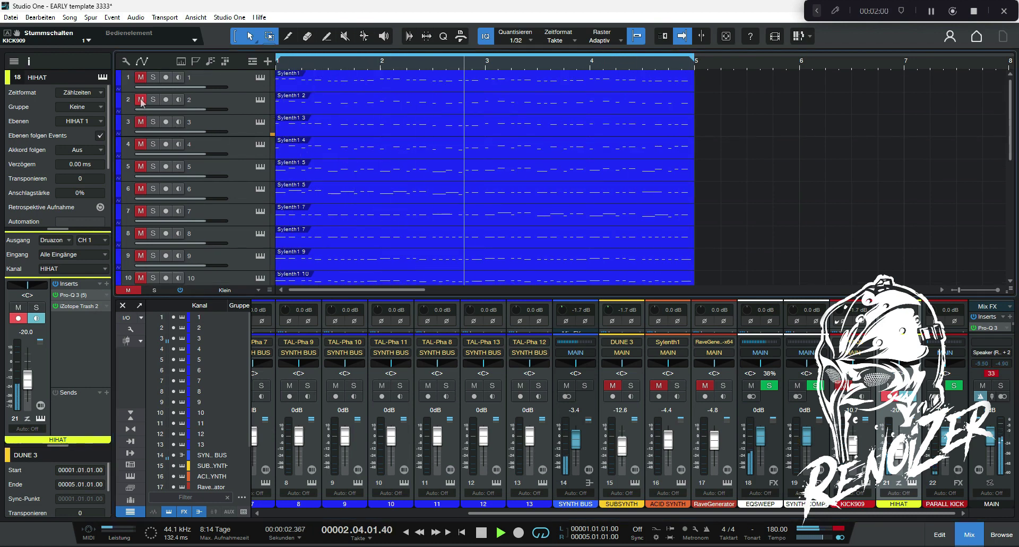
click(141, 100)
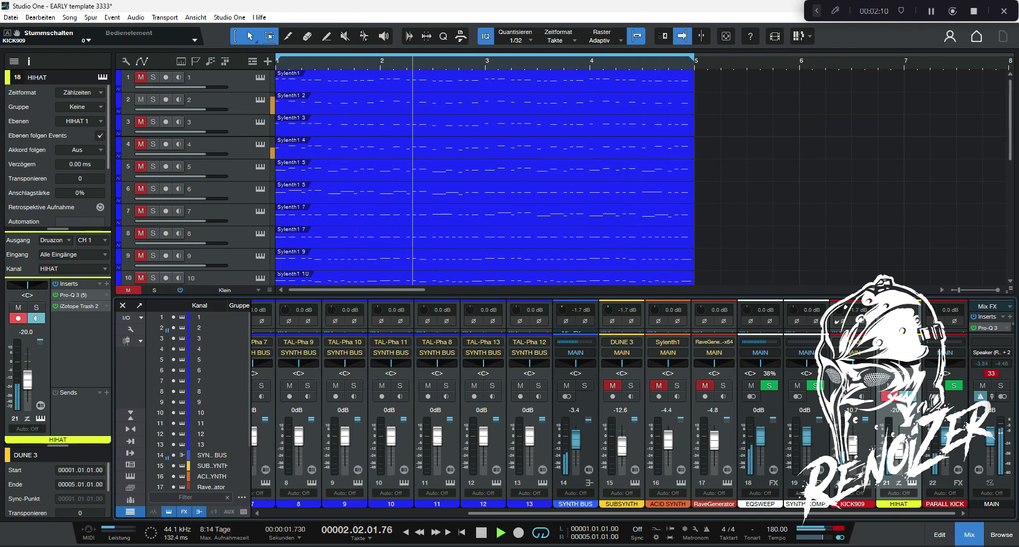
Step: Mute synth track 2 and unmute track 1 to audition its pattern
click(141, 99)
click(140, 77)
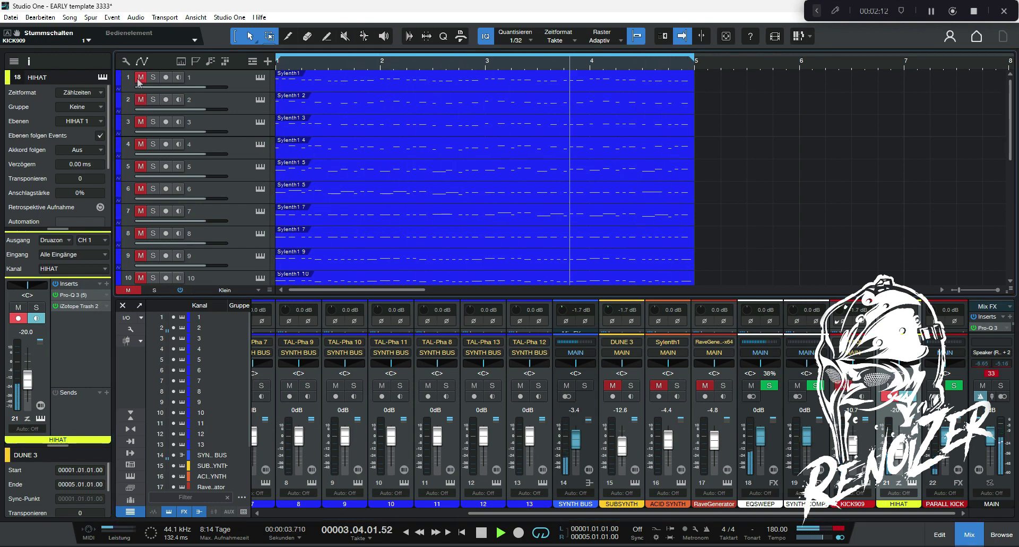
click(140, 78)
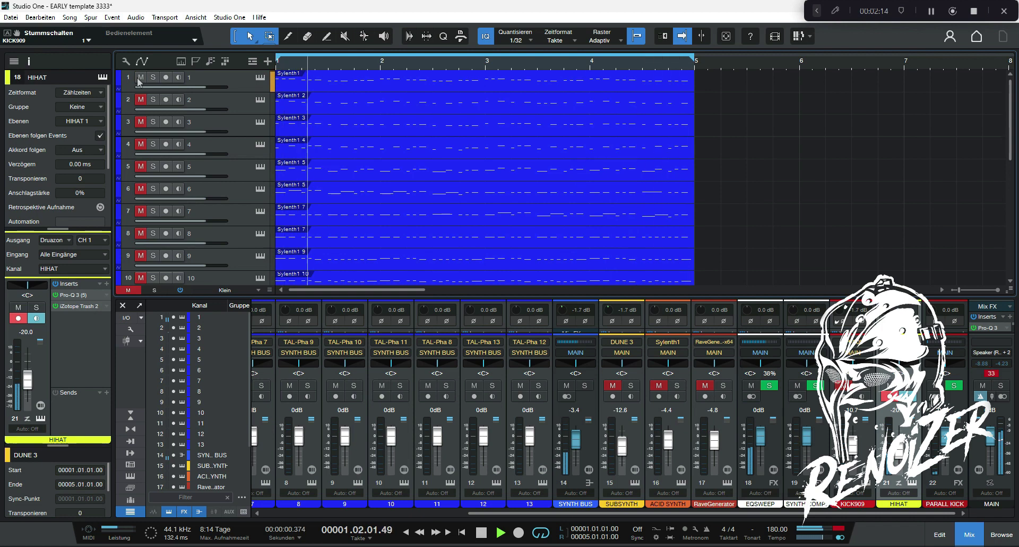
Step: Switch the audible synth layer from track 1 to track 9 and unmute the SUBSYNTH channel alongside it
click(141, 255)
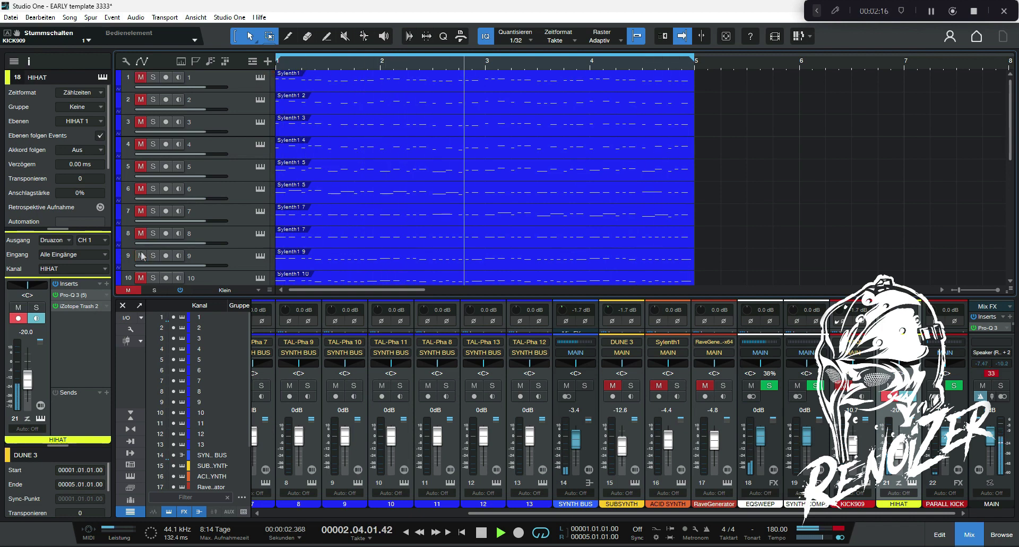
drag(1008, 142, 1008, 204)
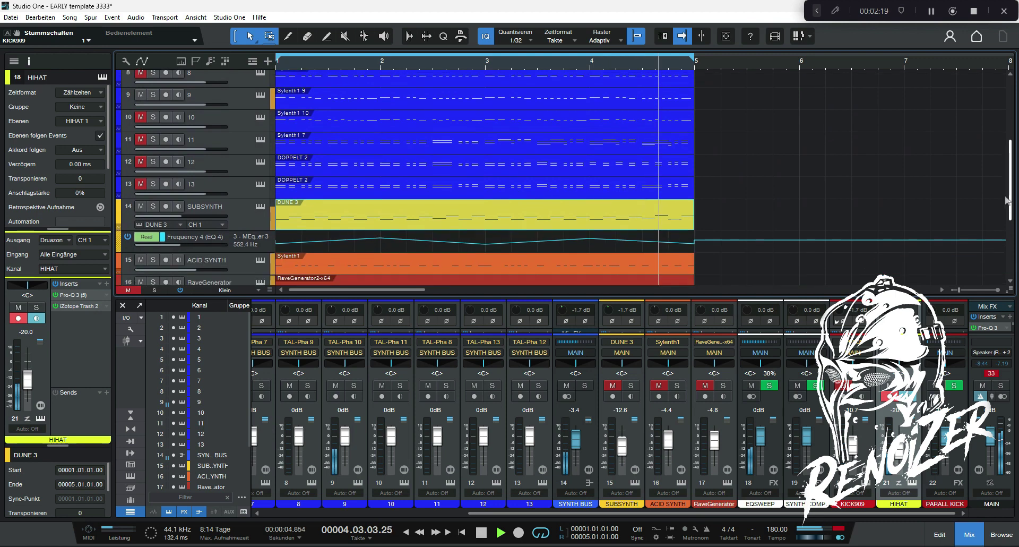
click(613, 385)
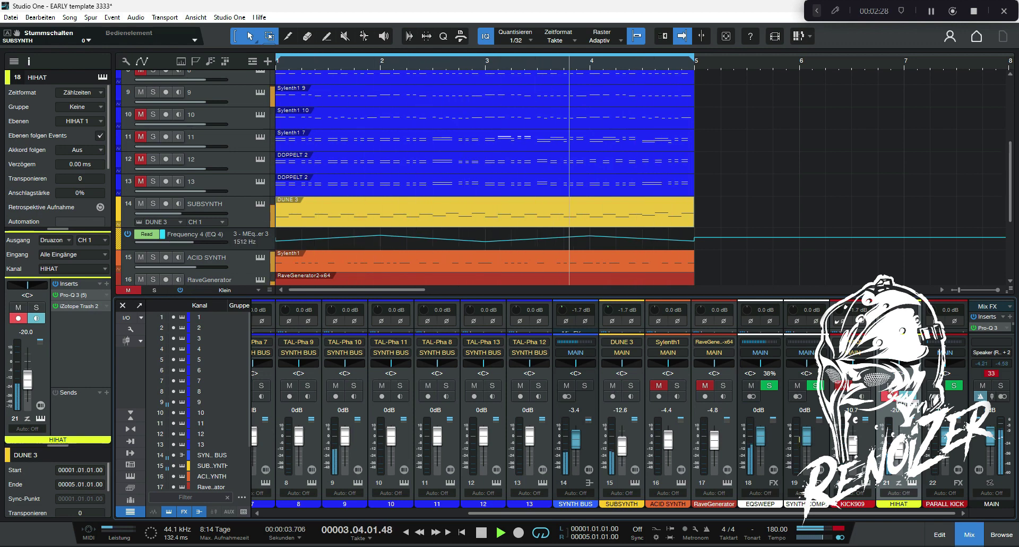
key(m)
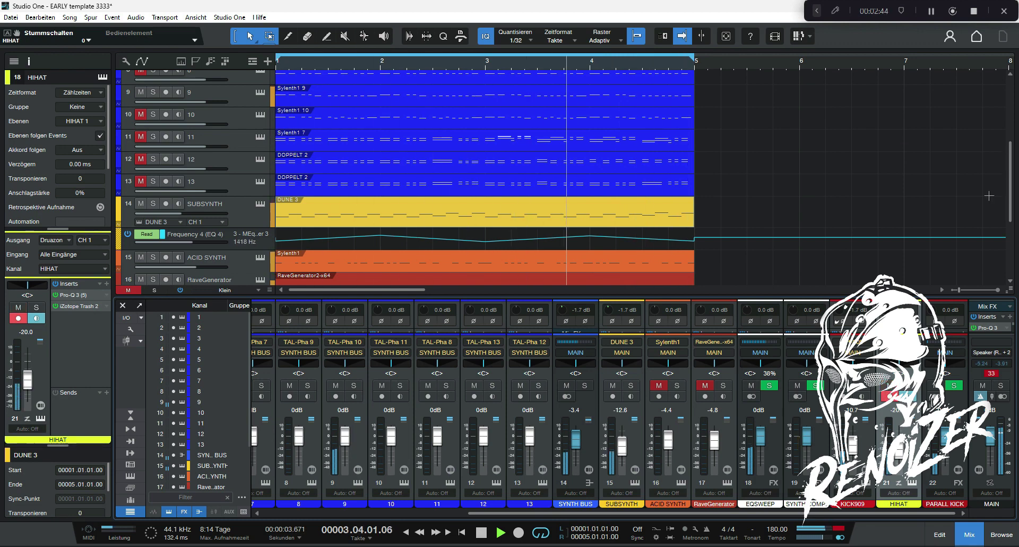
Step: Move the SUBSYNTH track's Frequency 4 (EQ 4) automation lane to the EQSWEEP track
scroll(1013, 248, down, 5)
scroll(1012, 249, up, 4)
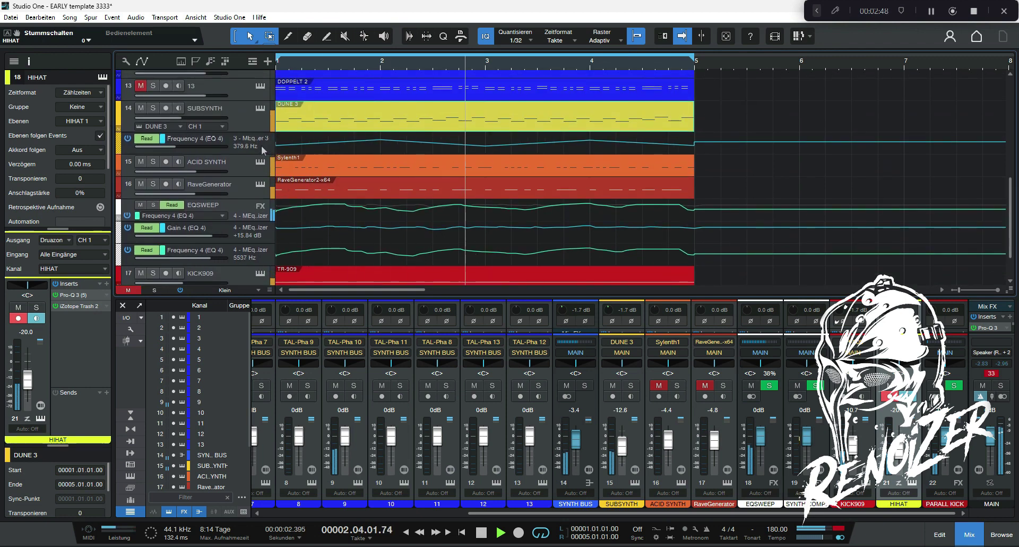
drag(250, 147, 261, 206)
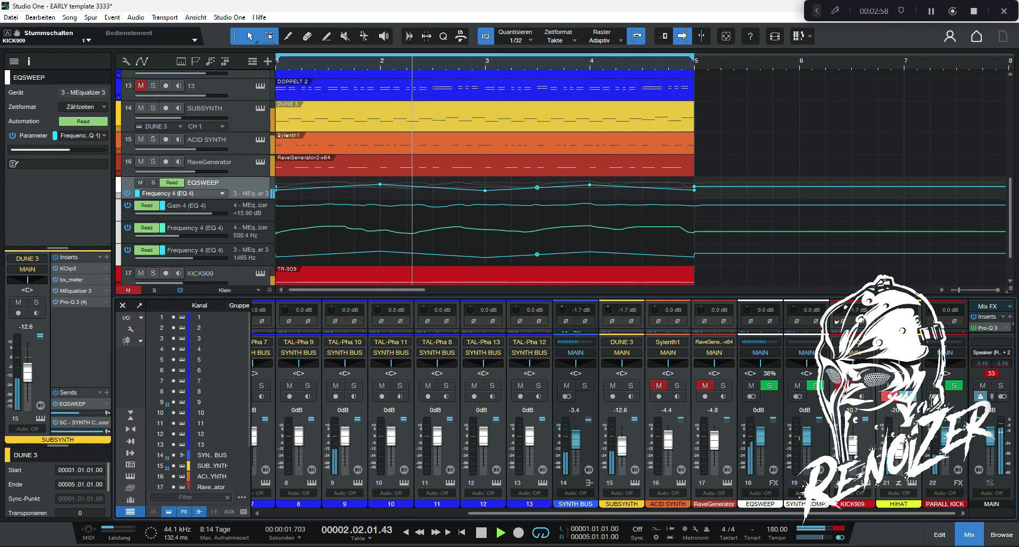
Step: Mute the SUBSYNTH channel and switch the audible synth layer from track 9 to track 11
click(612, 385)
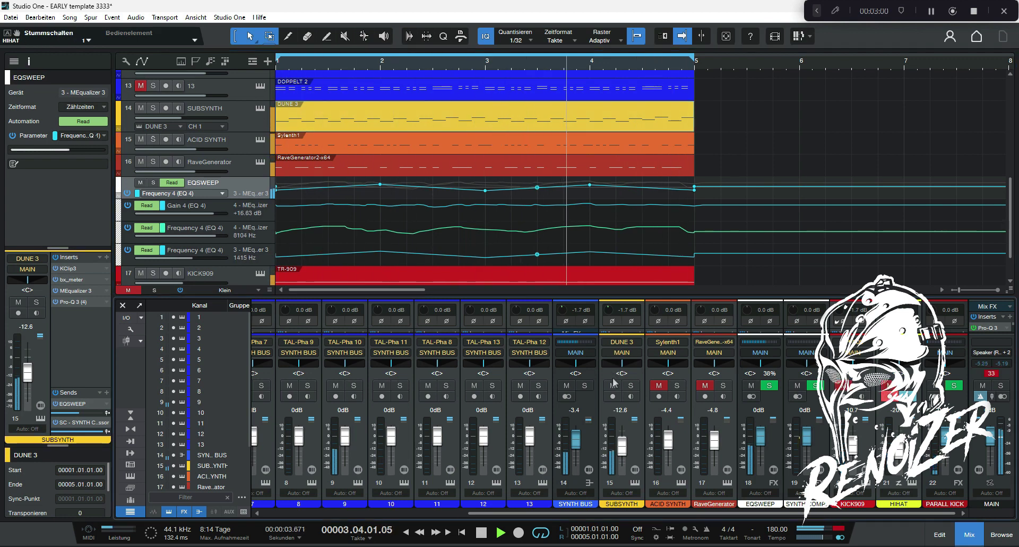
scroll(979, 225, up, 5)
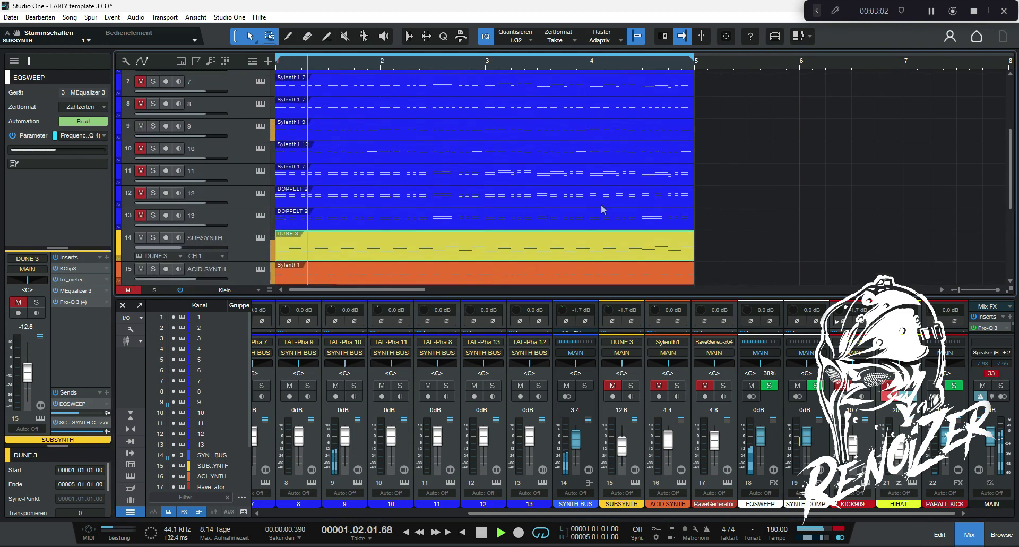
click(141, 133)
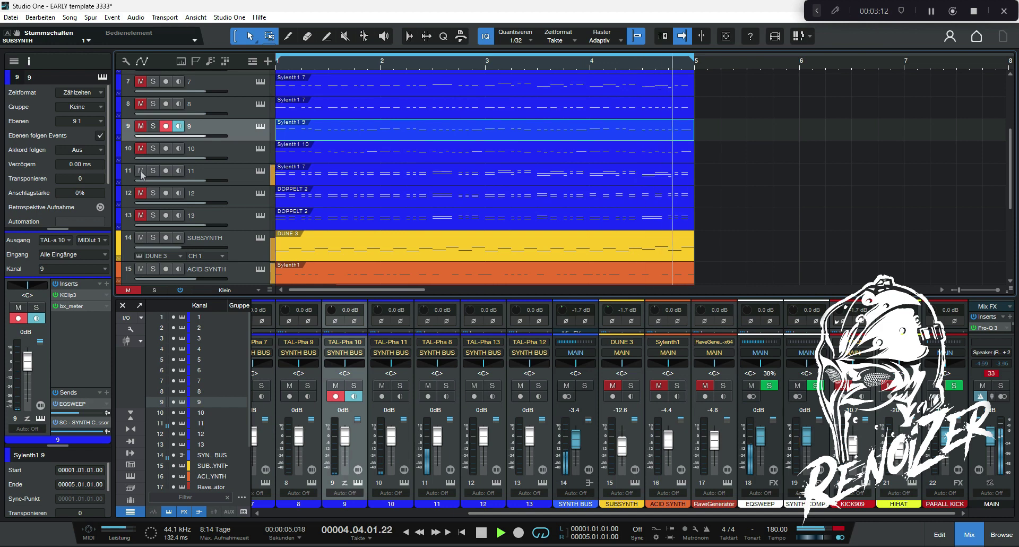
Step: Compare the loop with and without the SUBSYNTH by toggling its mute, leaving the channel muted
click(613, 386)
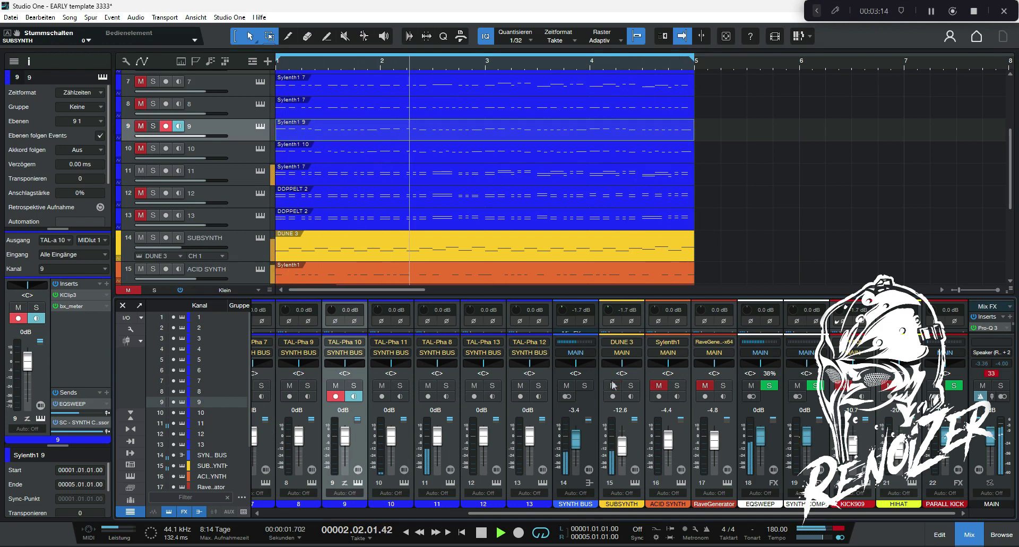
click(613, 385)
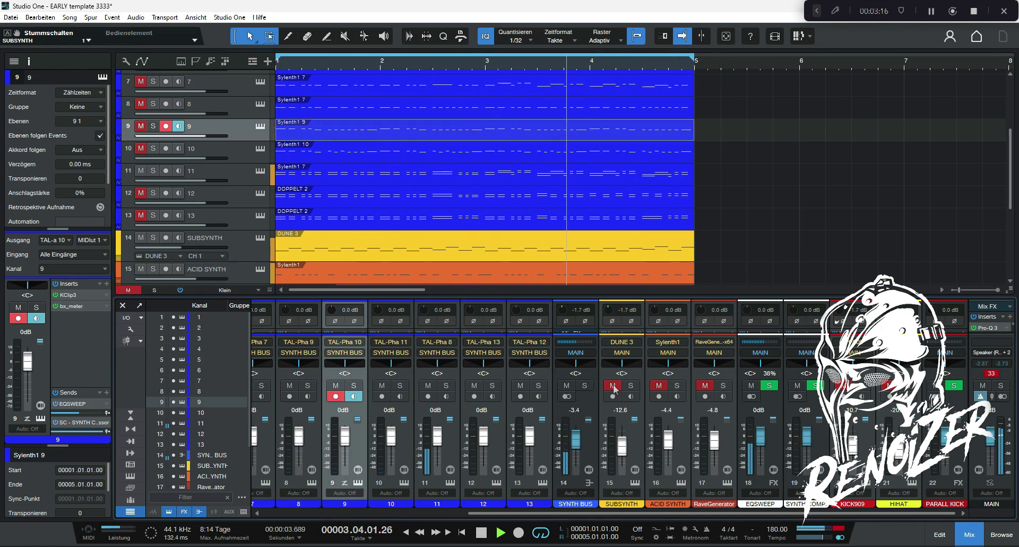
click(613, 385)
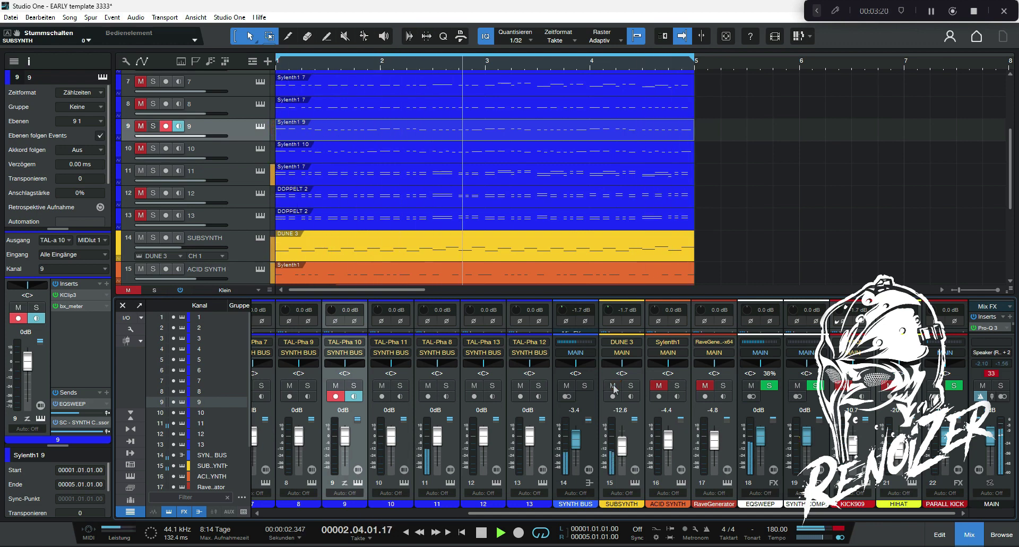
click(613, 385)
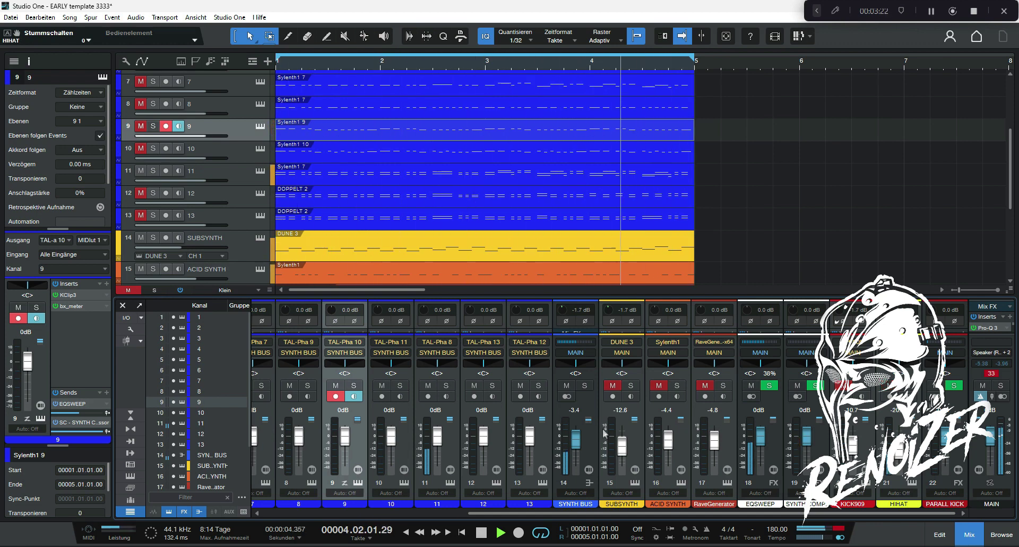
Step: Compare the loop with and without the SUBSYNTH once more, leaving its channel unmuted
click(613, 385)
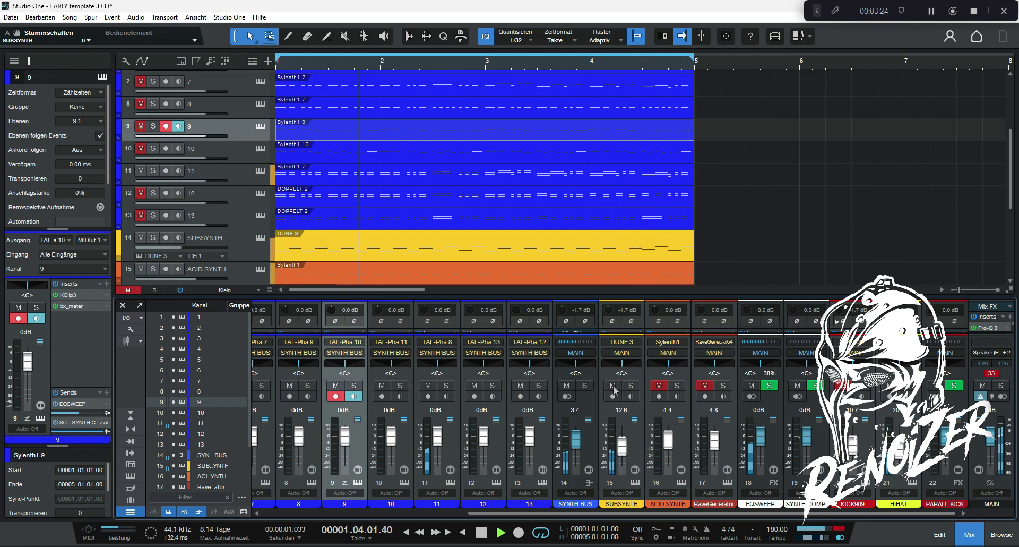
click(613, 385)
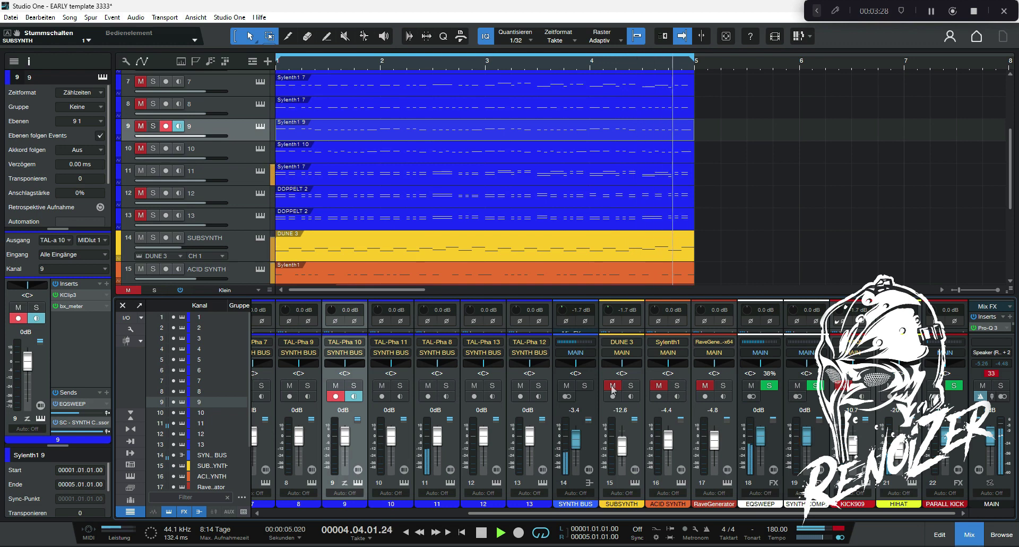
click(613, 385)
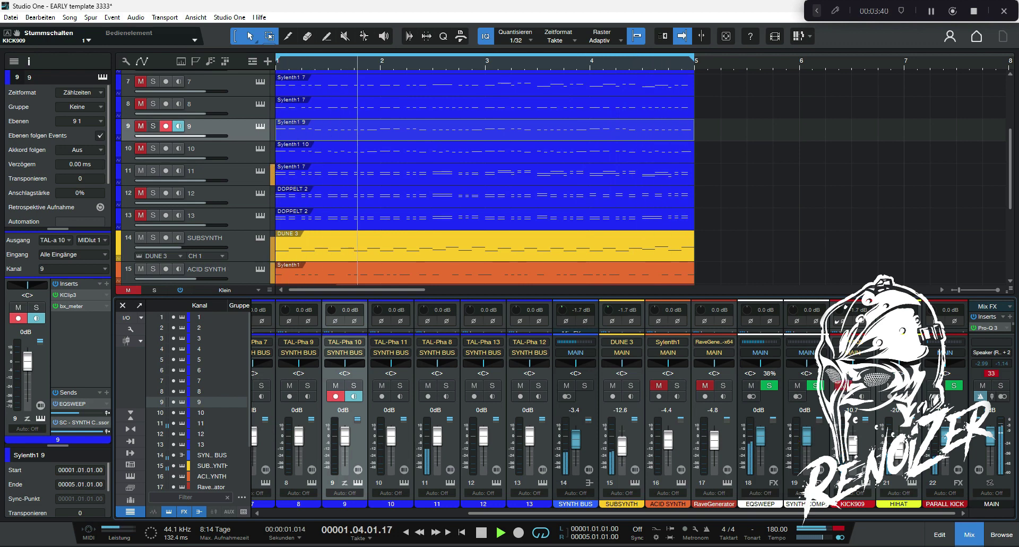
Step: Switch the audible synth layer from track 11 to track 12 and mute the SUBSYNTH track
click(140, 170)
click(140, 193)
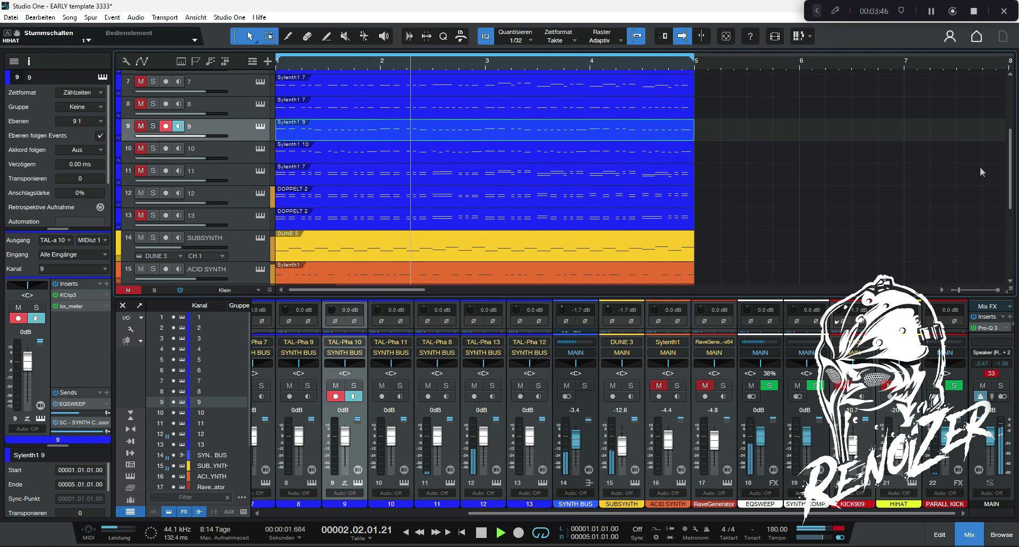
drag(1010, 170, 1011, 201)
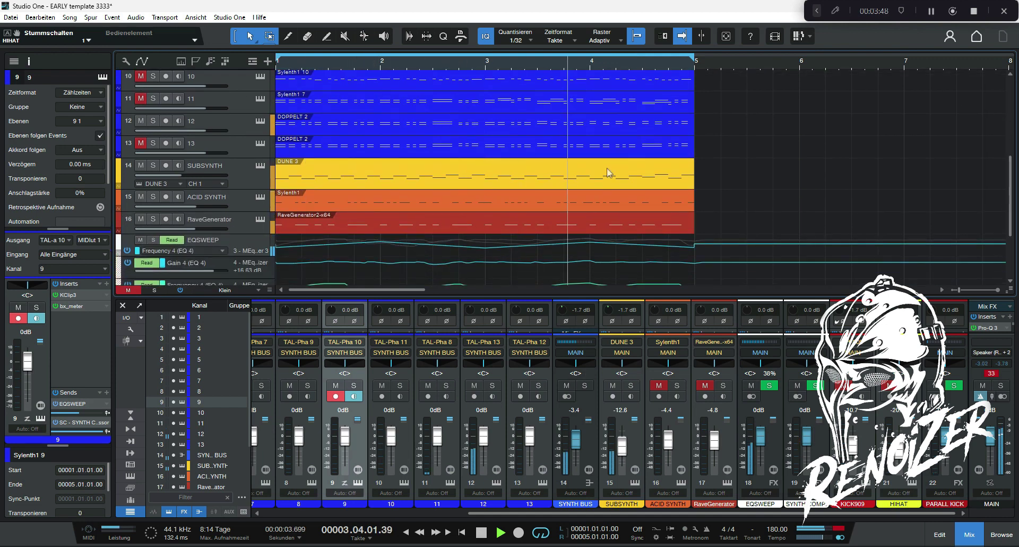
click(141, 166)
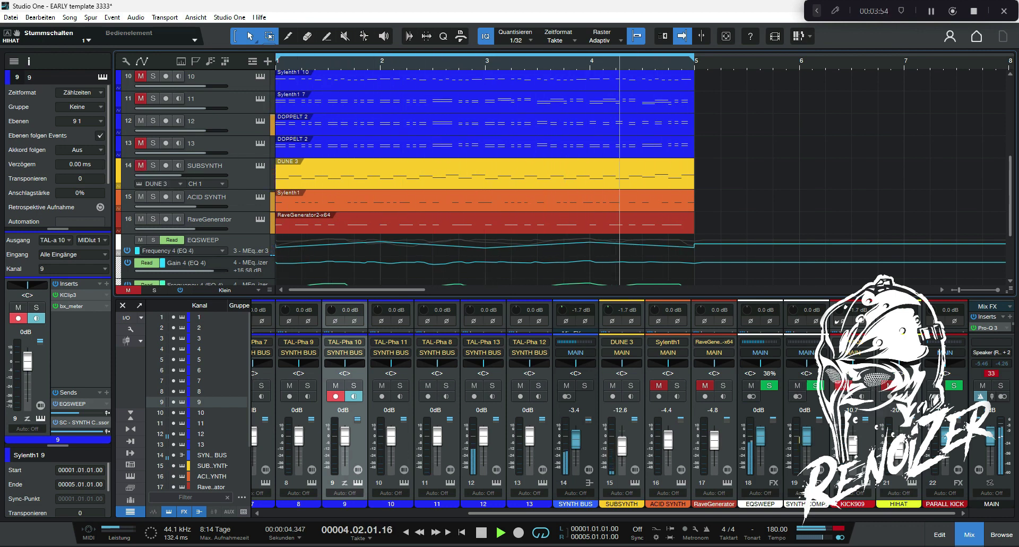
Step: Toggle the KICK909 channel's mute and bring in synth track 13 in place of track 12
click(844, 386)
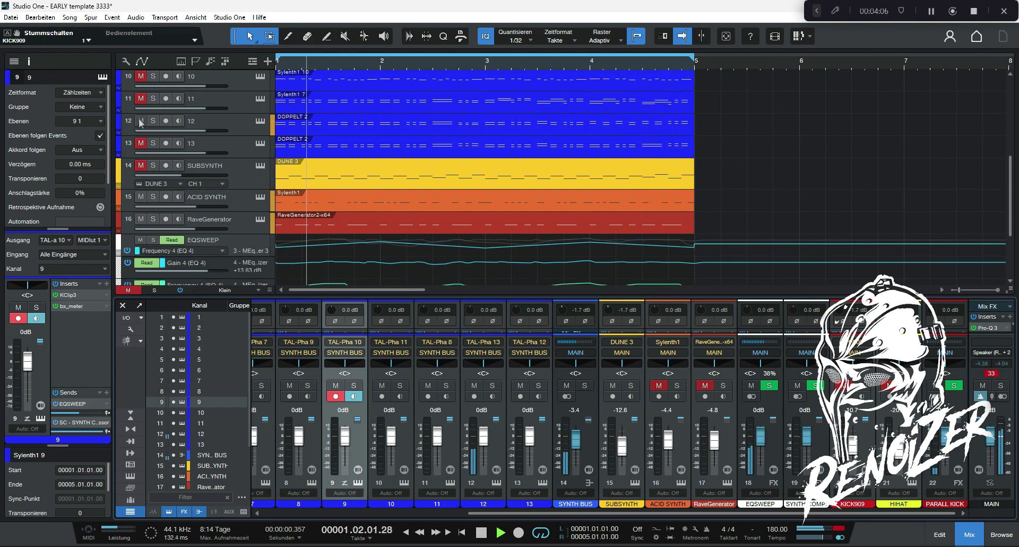
click(141, 143)
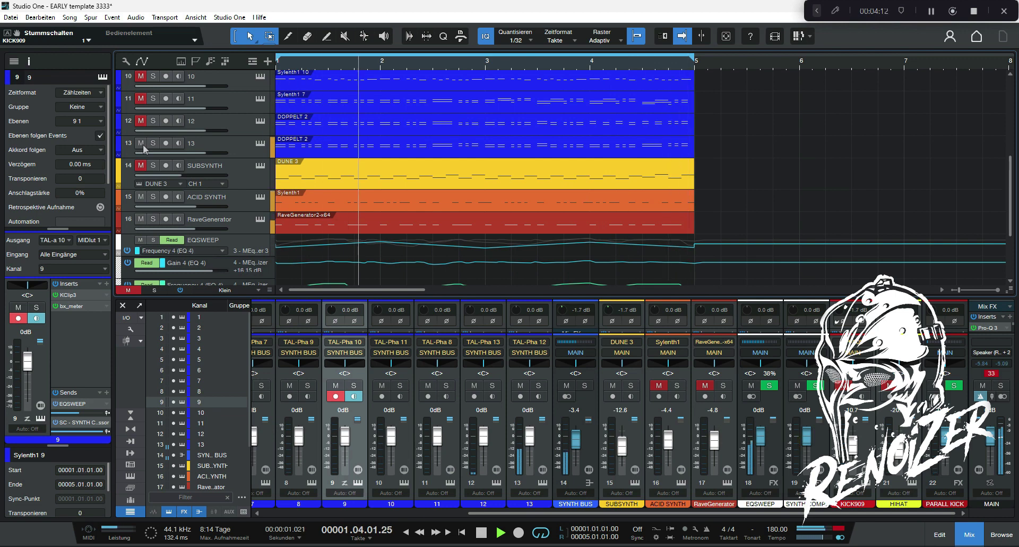
Step: Unmute the ACID SYNTH channel and view its Sylenth1 instrument while the loop plays
drag(1010, 176, 1011, 216)
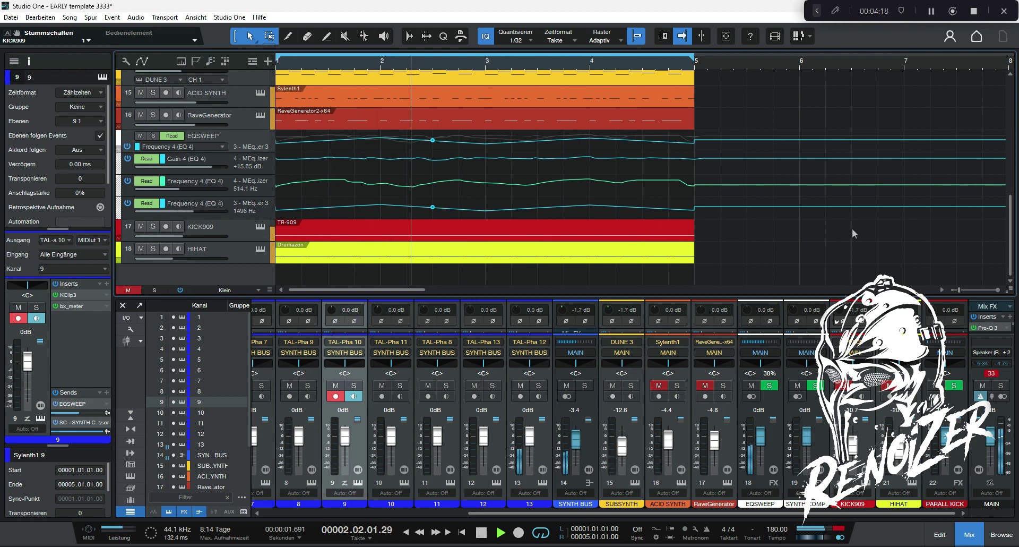
drag(1009, 241, 1009, 206)
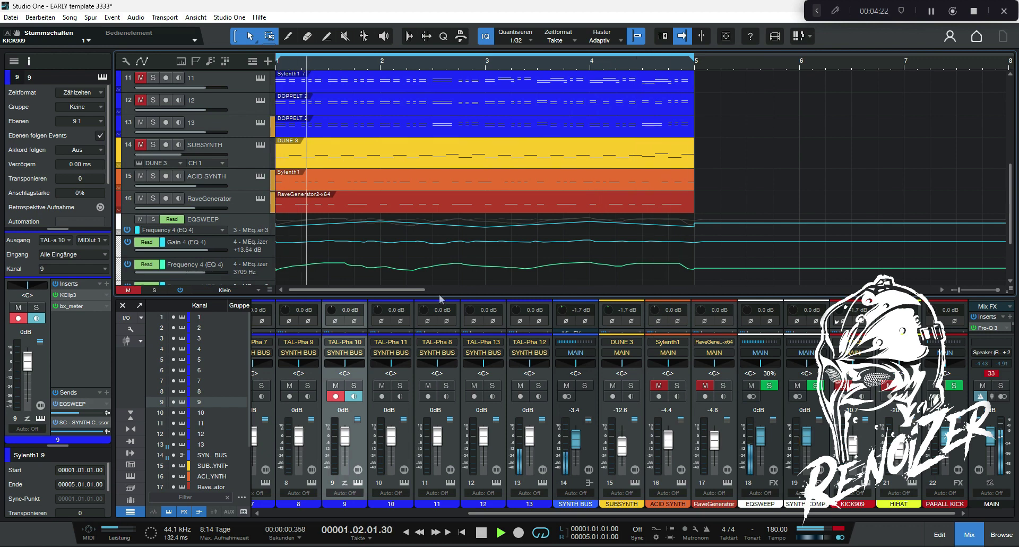
click(142, 176)
click(141, 176)
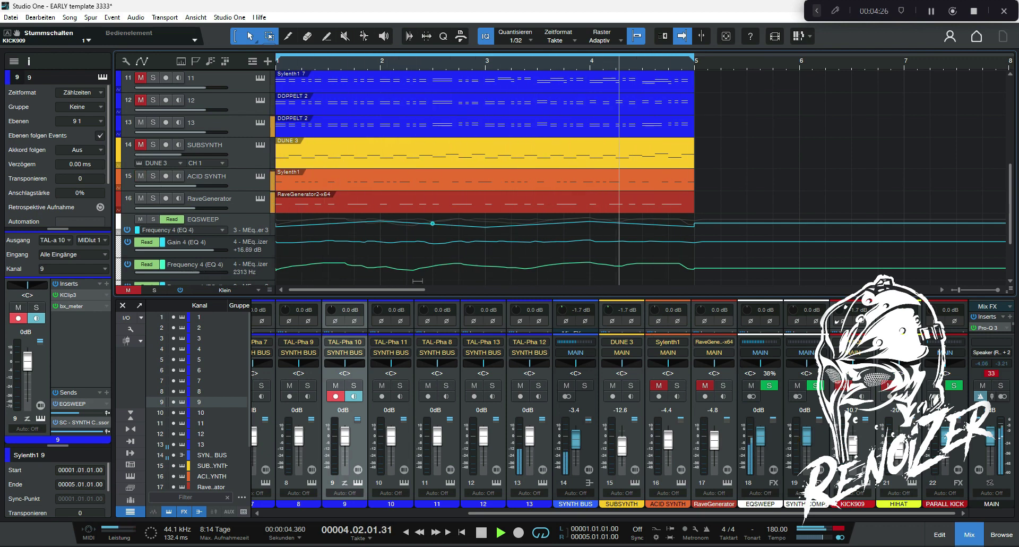
click(659, 386)
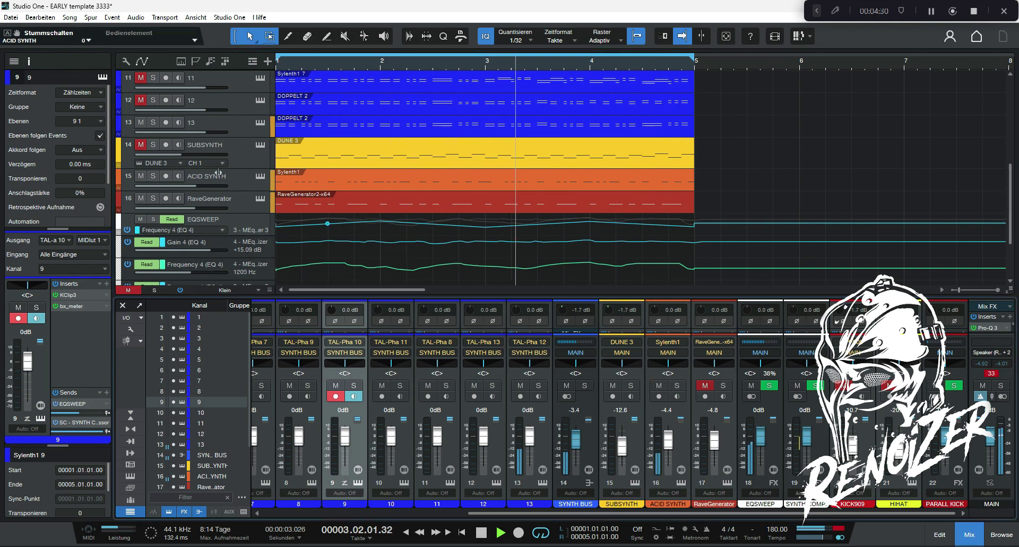
click(261, 177)
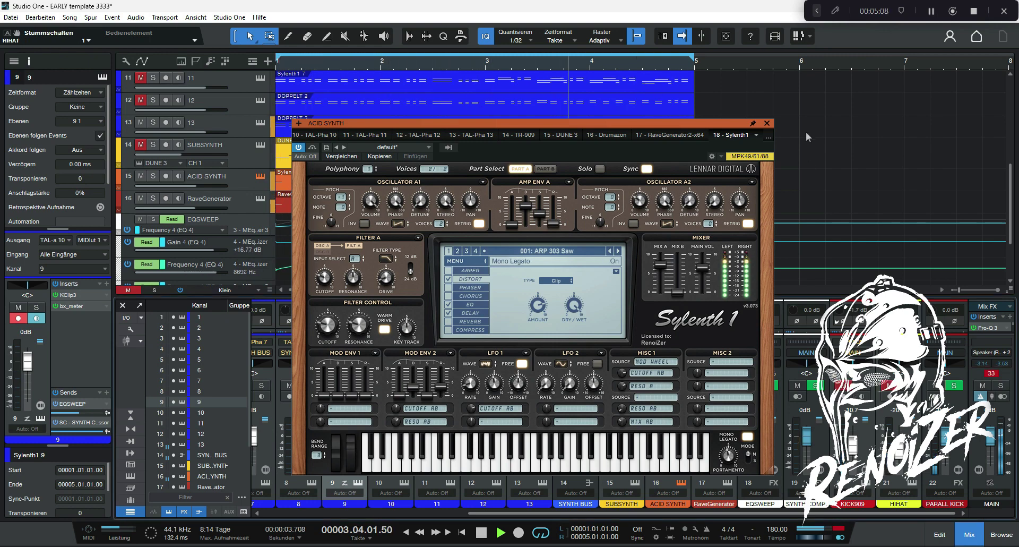
click(767, 124)
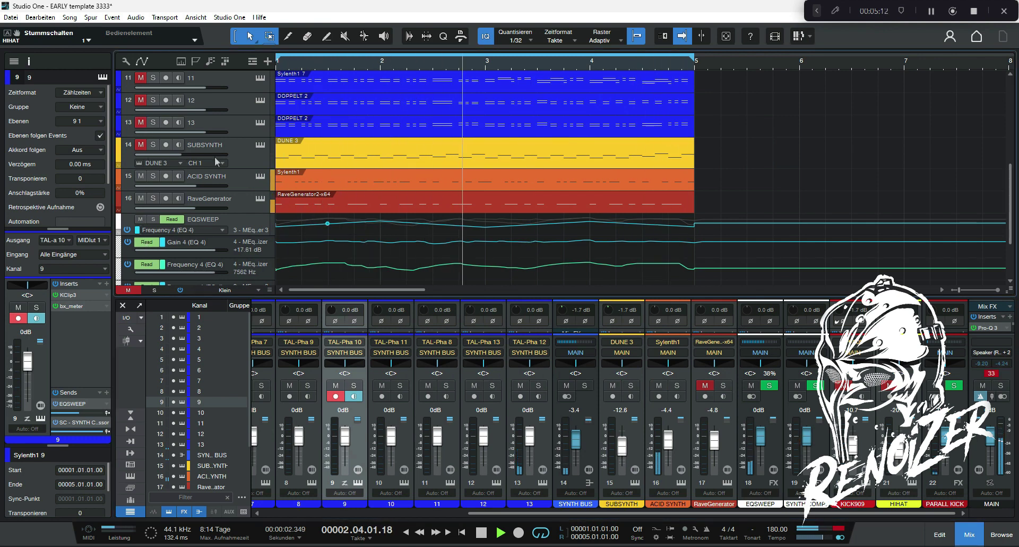
Step: Audition the RaveGenerator without the ACID SYNTH, leaving both channels unmuted
click(141, 176)
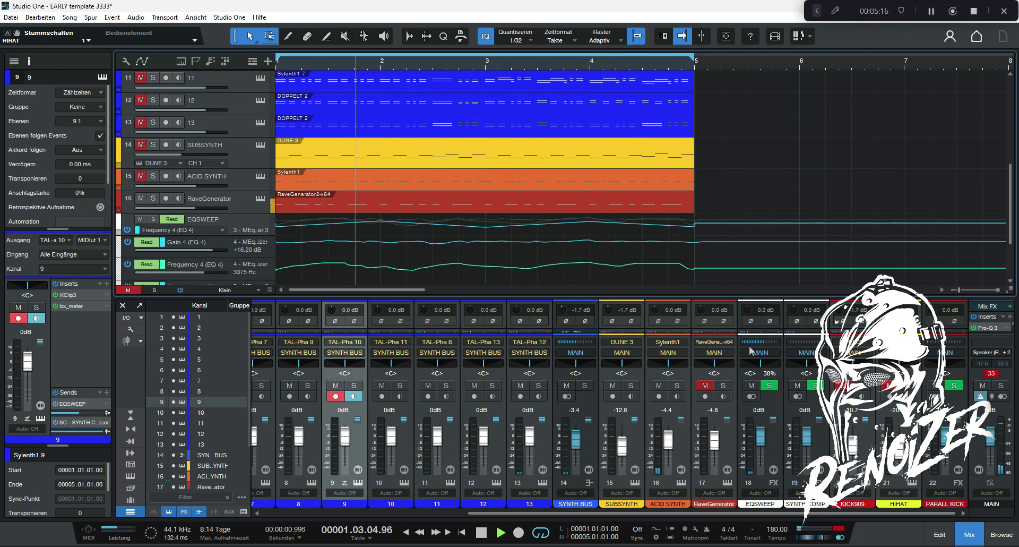
click(705, 385)
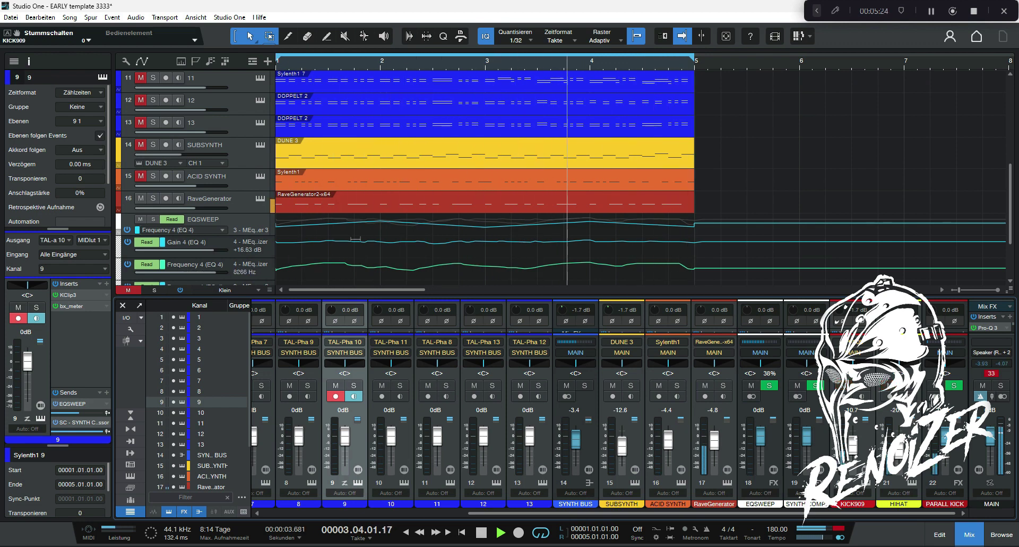
click(141, 176)
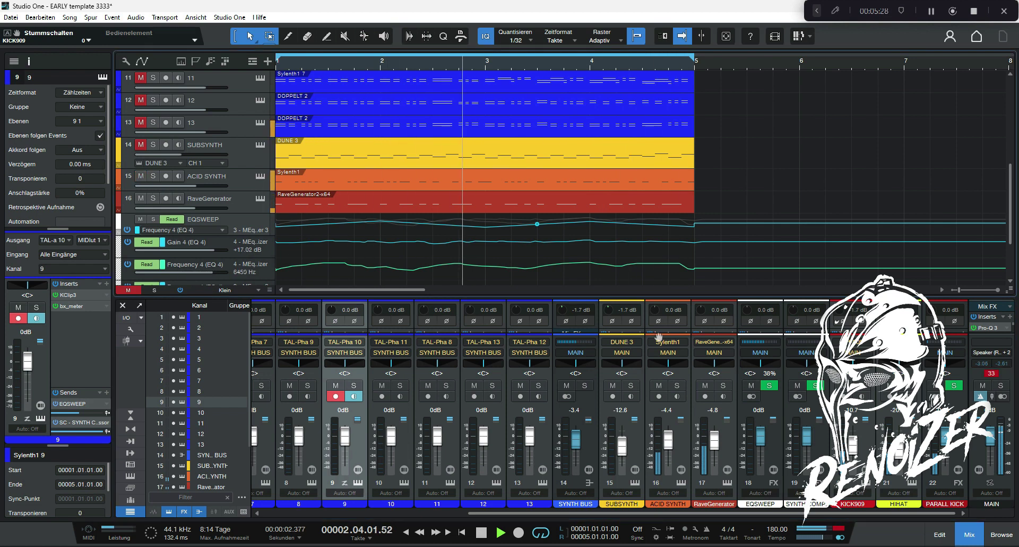
Step: Open the ACID SYNTH's Sylenth1 instrument and sweep its ModWheel up and down, ending at about 8.6
click(260, 175)
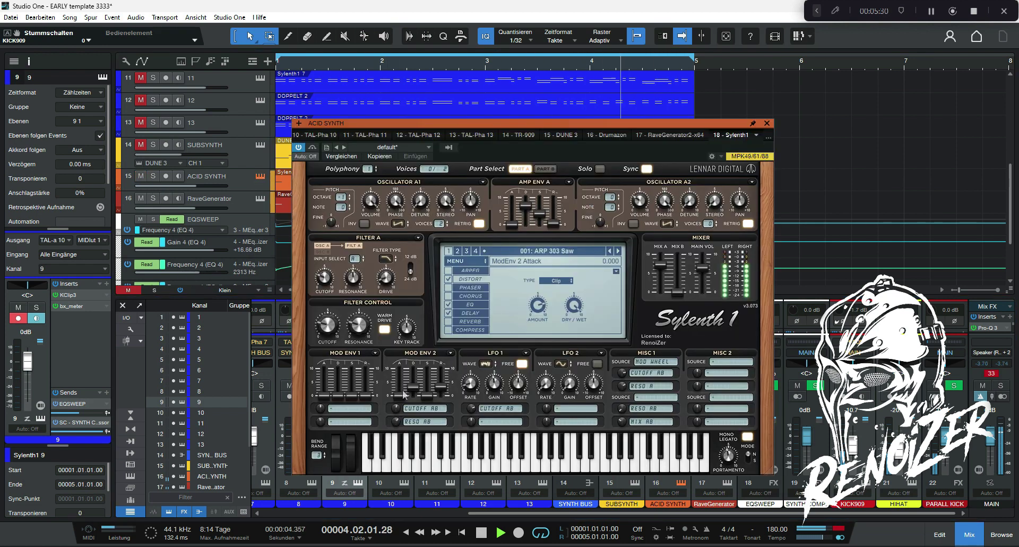
click(346, 451)
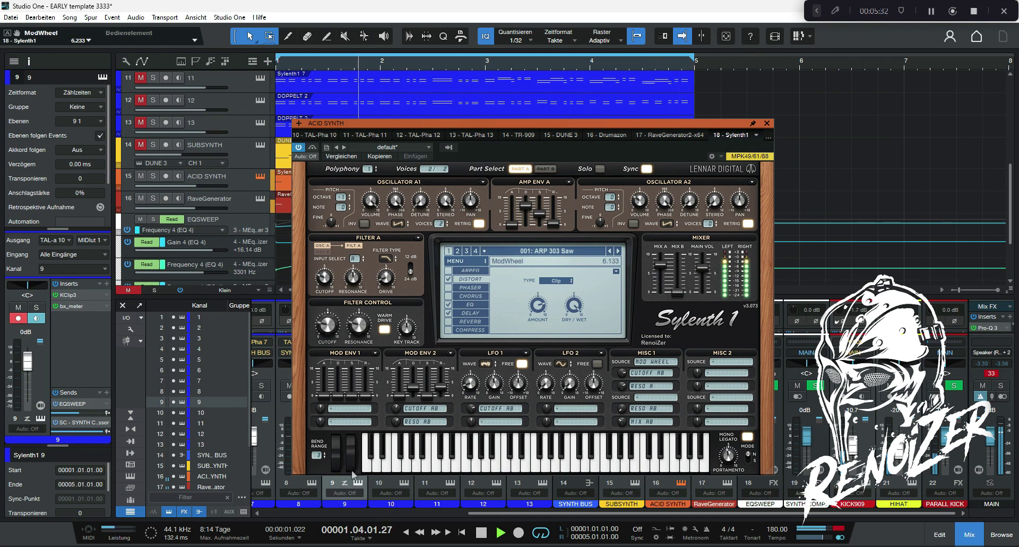
drag(353, 472, 354, 484)
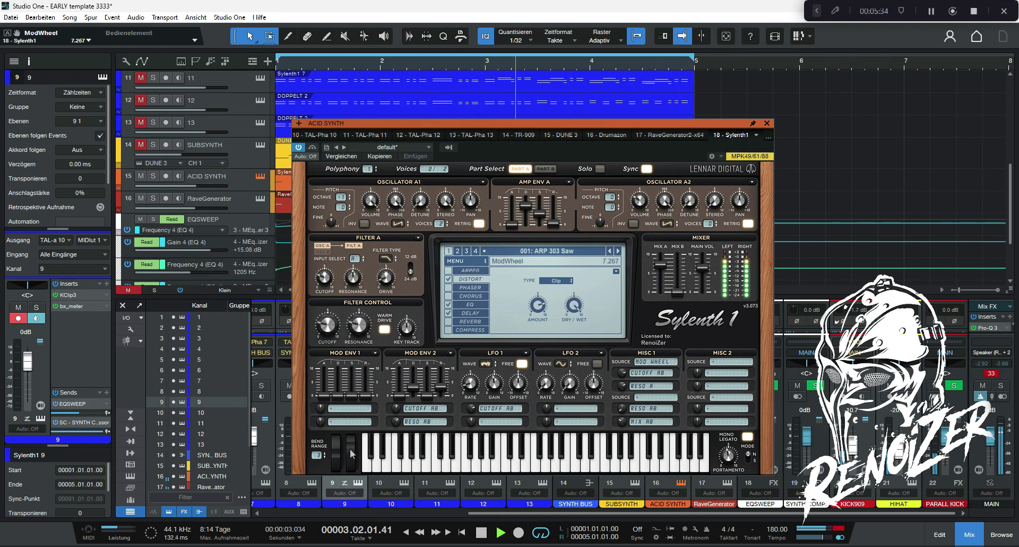
drag(349, 421, 349, 407)
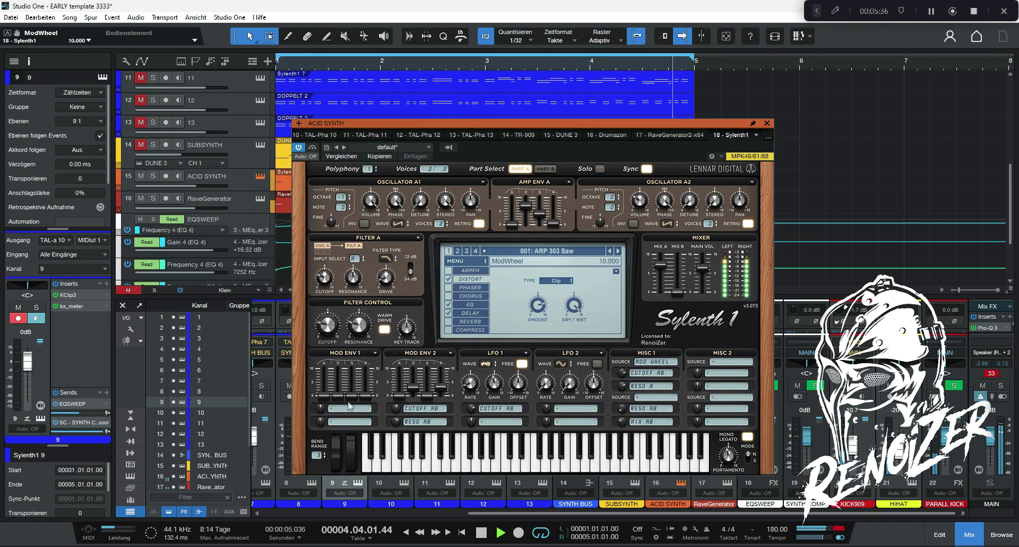
drag(353, 442, 356, 480)
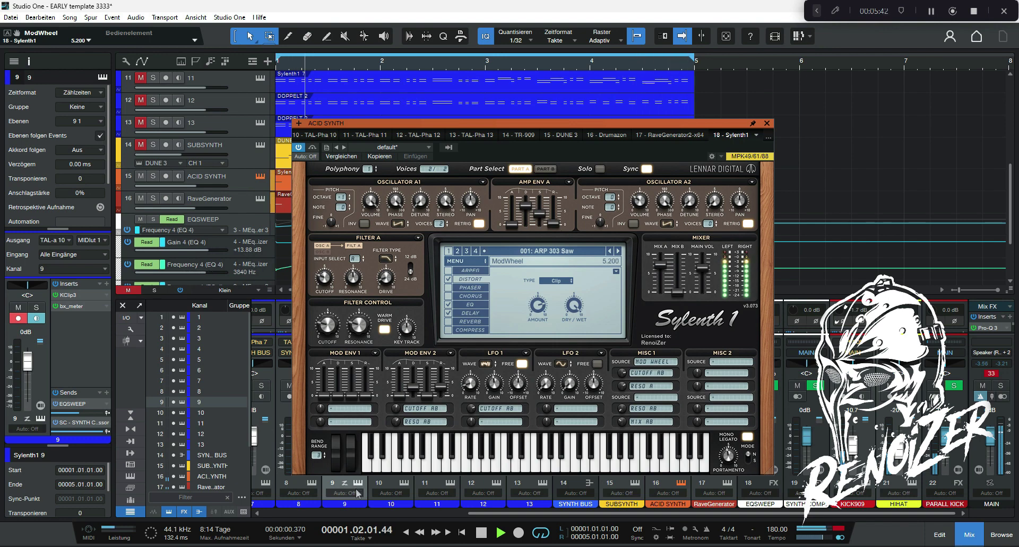
drag(354, 463, 350, 434)
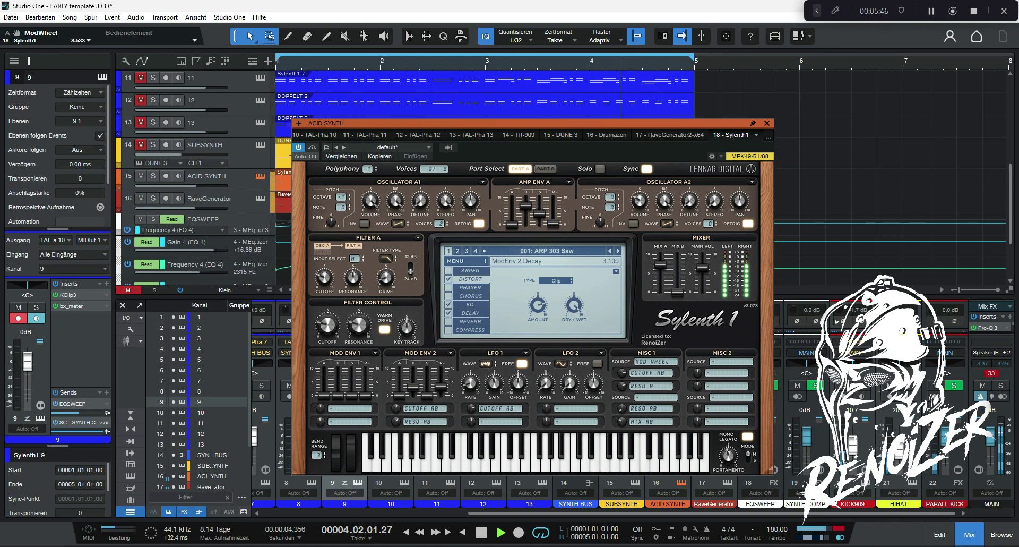
Step: Audition synth tracks 12 and 11 alongside the ACID SYNTH by toggling their mutes
click(140, 100)
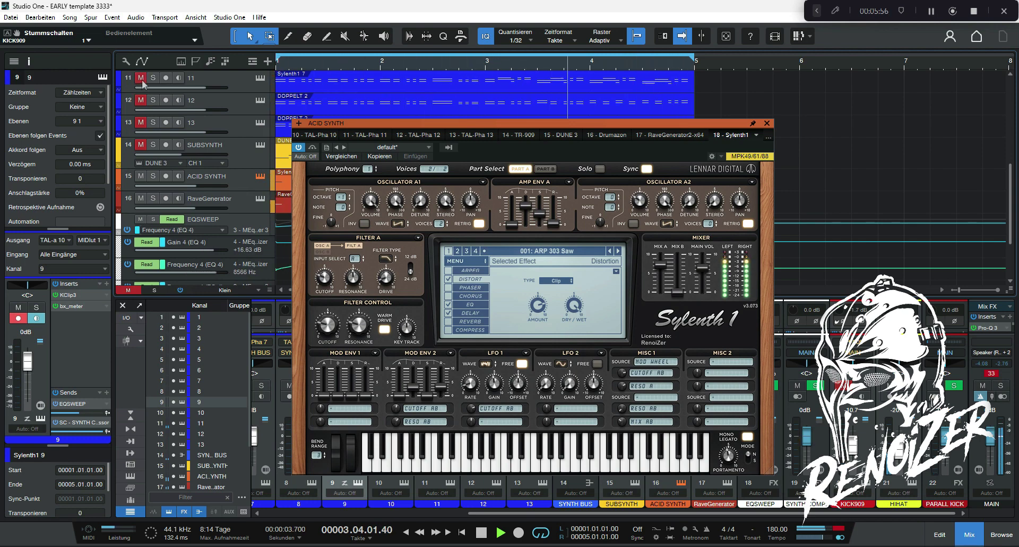
click(141, 80)
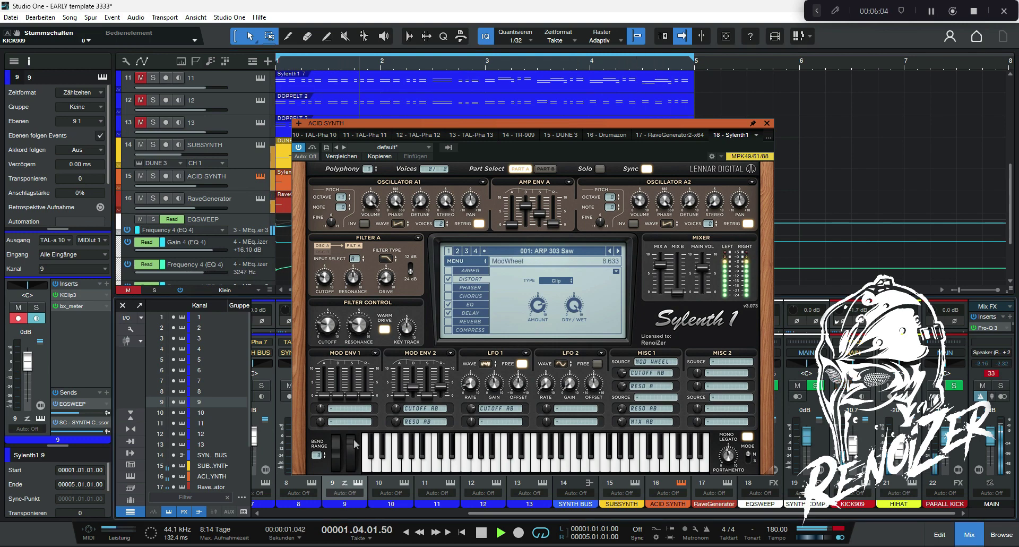
Step: Raise the Sylenth1 ModWheel to 10.000, close the instrument window and stop playback
drag(355, 445, 356, 451)
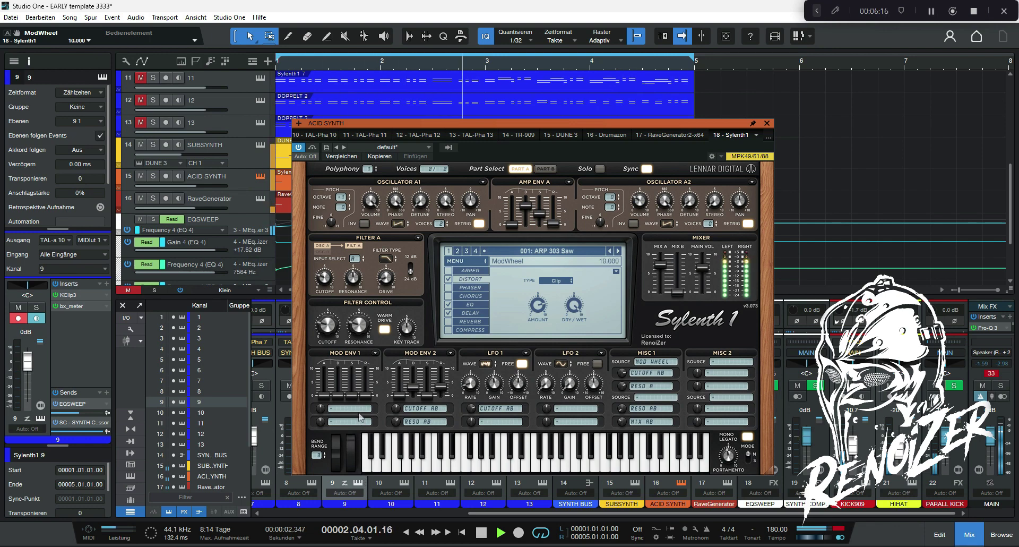
click(766, 123)
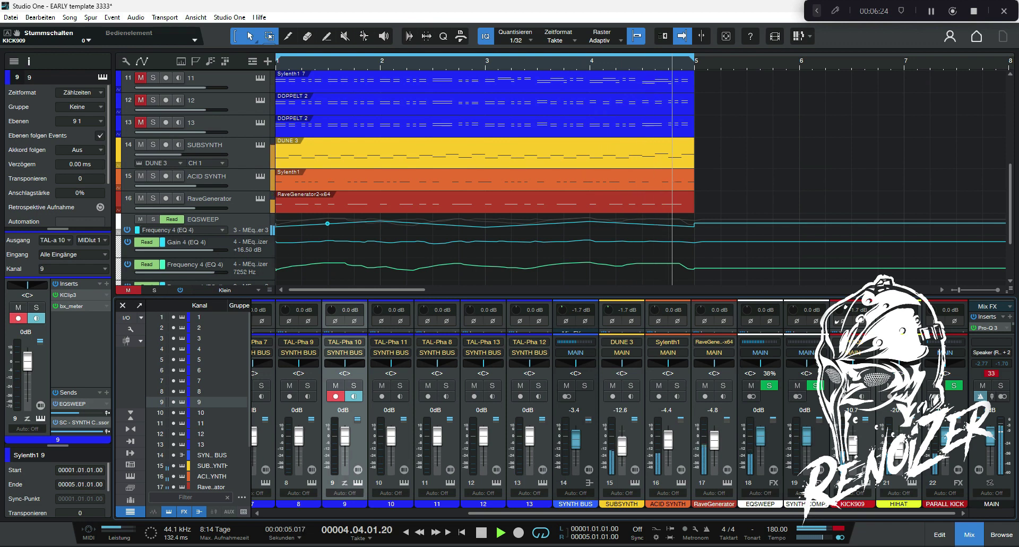
key(space)
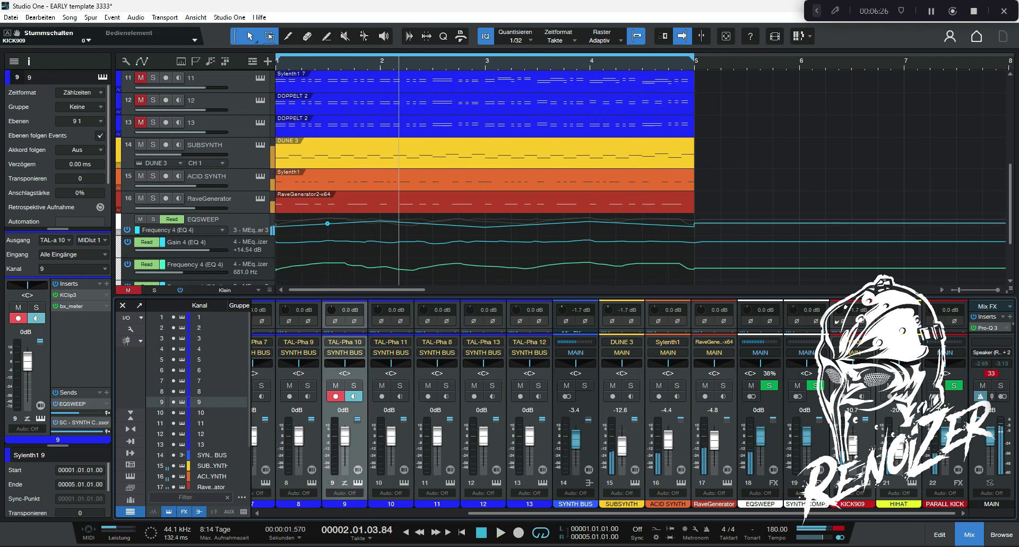